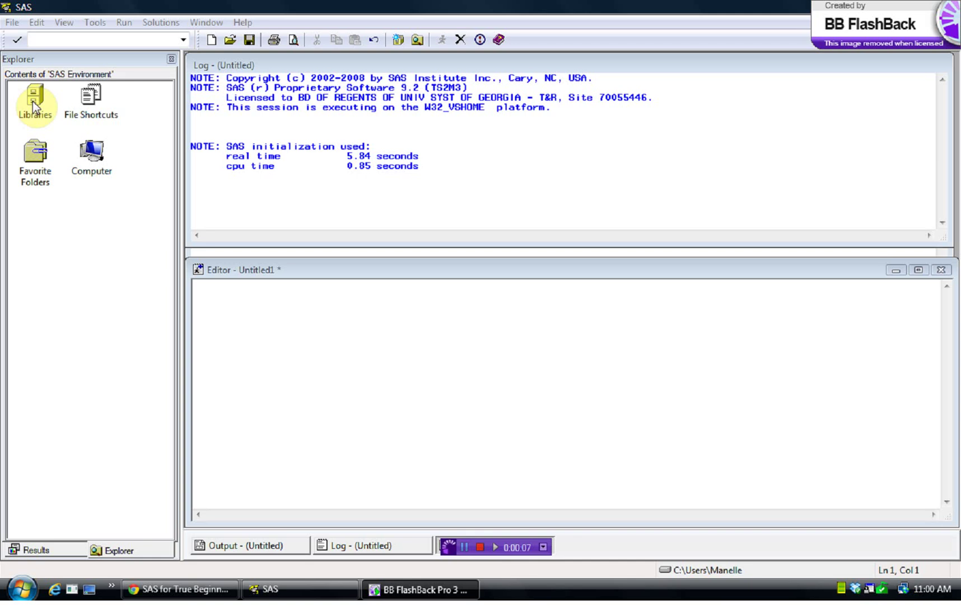
# - Create a new library SASData pointing to the Desktop\MY New SAS Data folder
pyautogui.rightClick(32, 101)
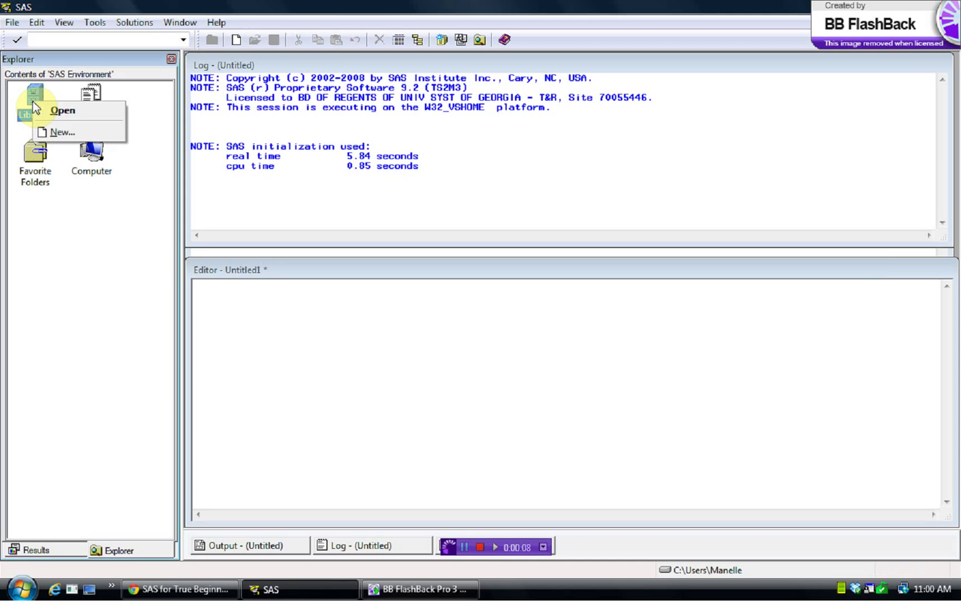
pyautogui.click(53, 132)
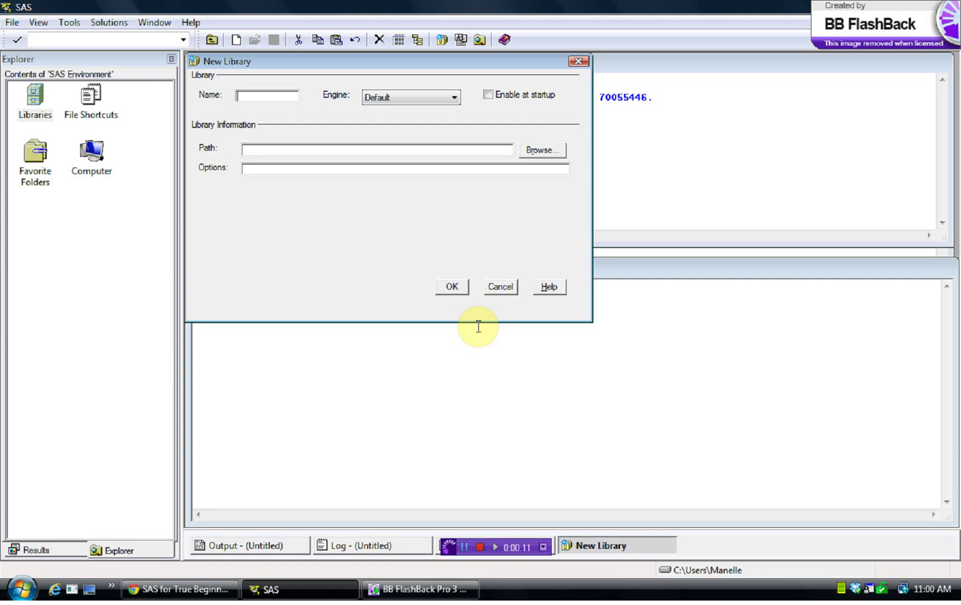
pyautogui.write('SASData')
pyautogui.click(539, 152)
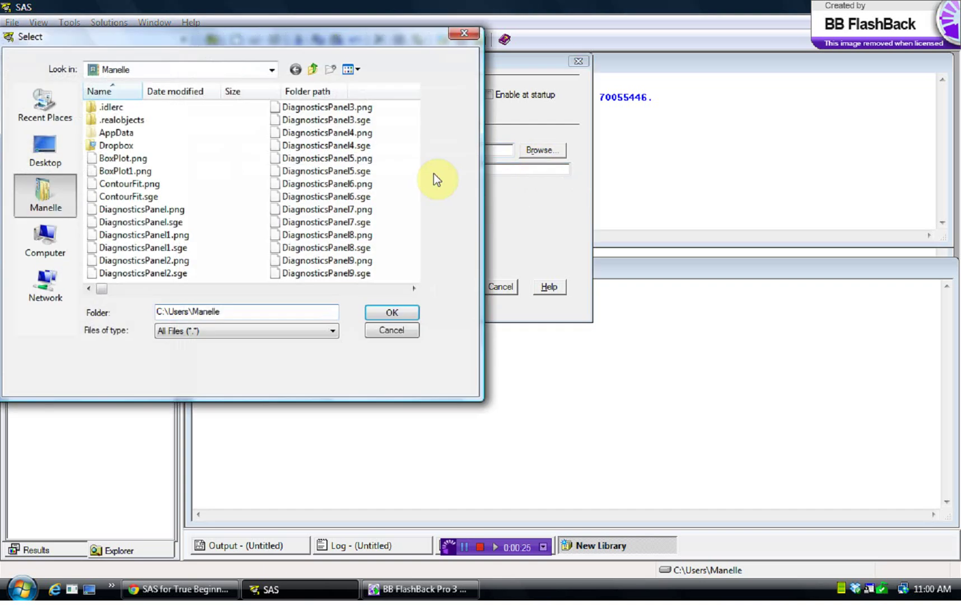
pyautogui.click(314, 71)
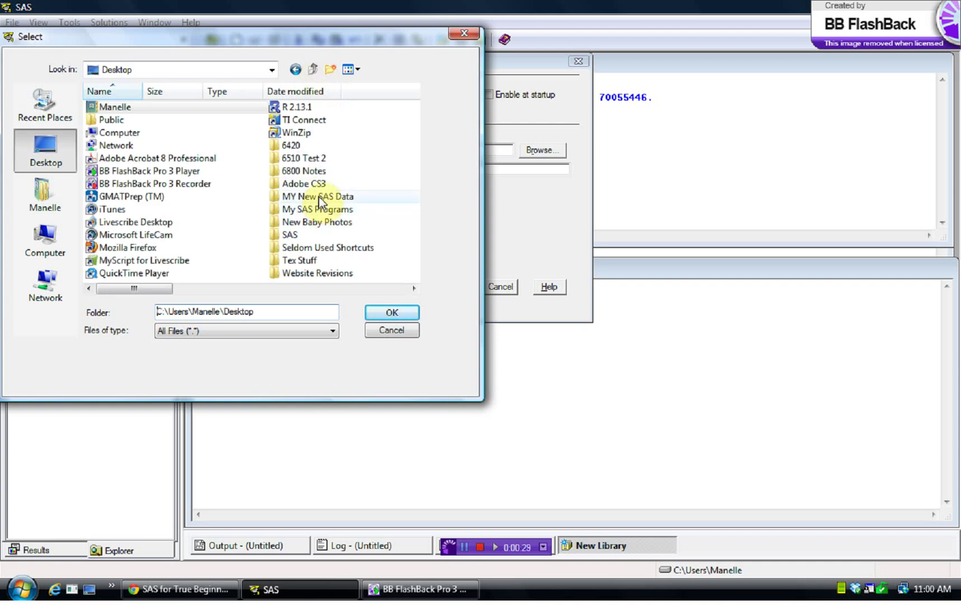
pyautogui.doubleClick(318, 197)
pyautogui.click(393, 315)
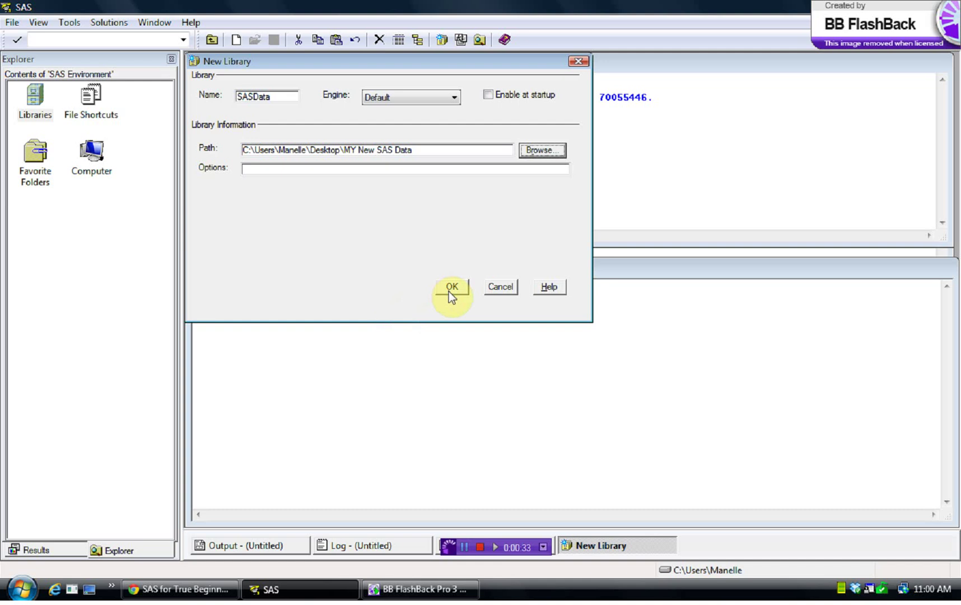
pyautogui.click(448, 290)
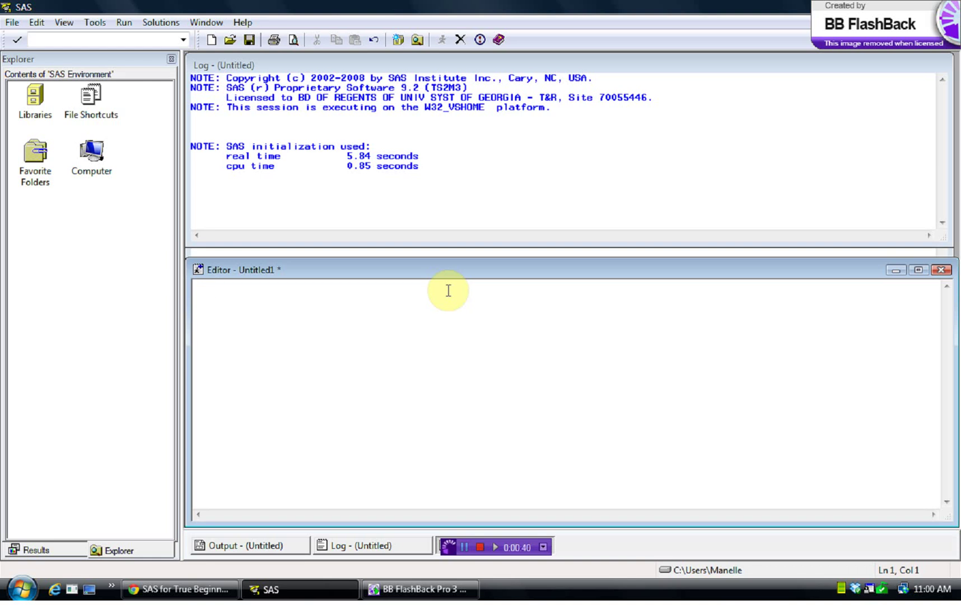
# - Minimize SAS, open and close calc.txt, then open sb407.txt in Notepad
pyautogui.click(914, 7)
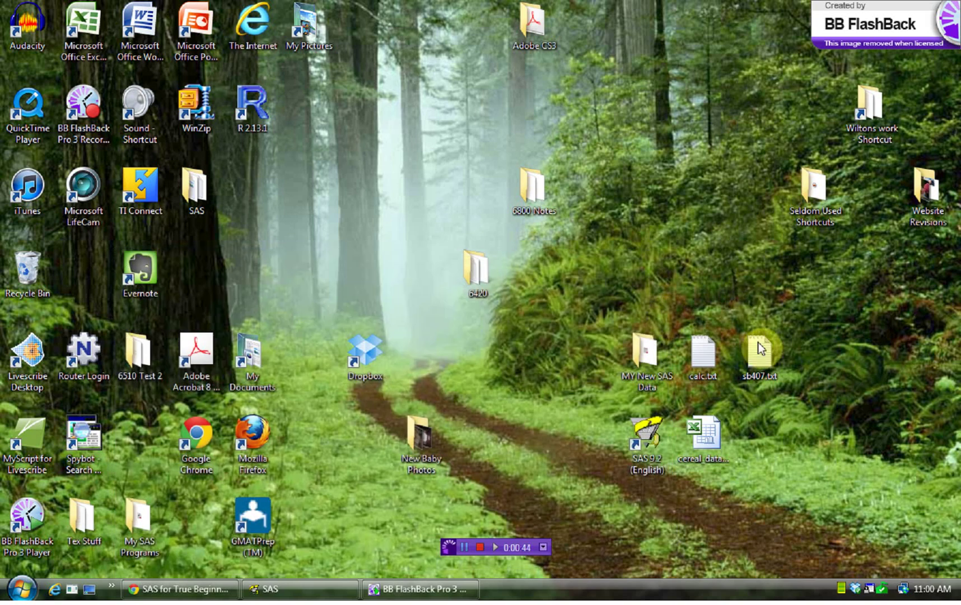
pyautogui.click(703, 356)
pyautogui.doubleClick(703, 352)
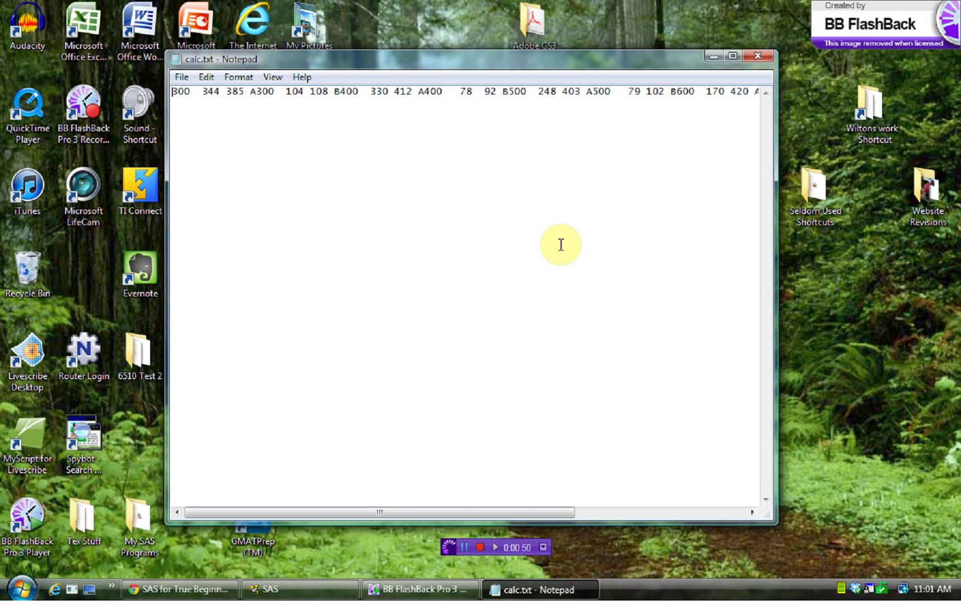
pyautogui.click(758, 56)
pyautogui.doubleClick(775, 372)
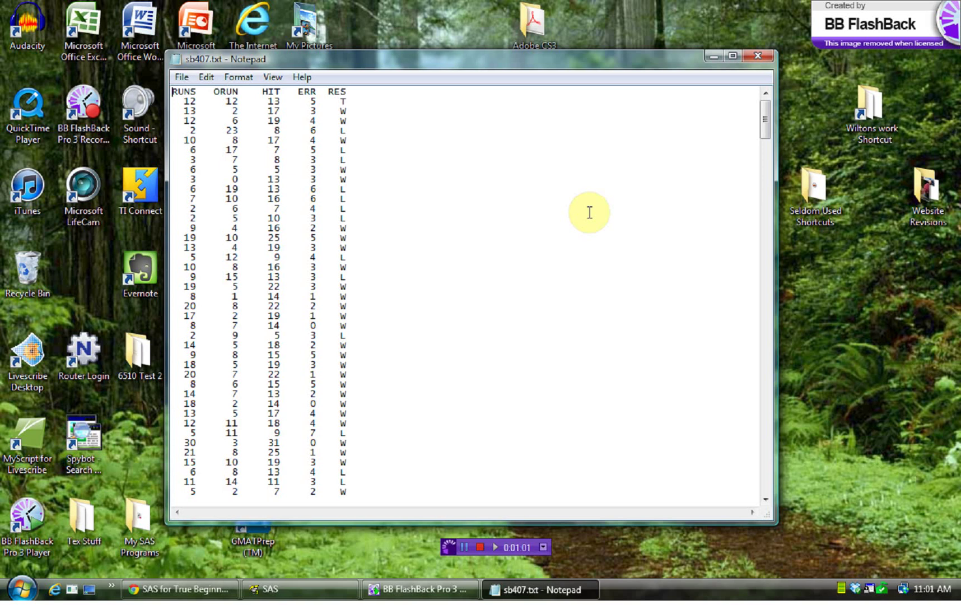
# - Set the Notepad font size to 16 for the sb407.txt text
pyautogui.click(732, 55)
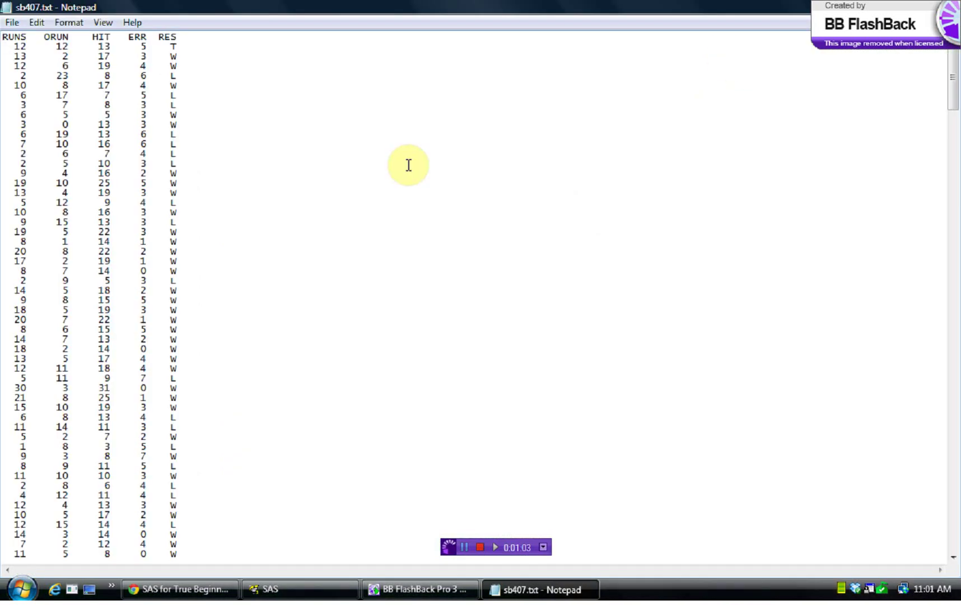
pyautogui.click(924, 5)
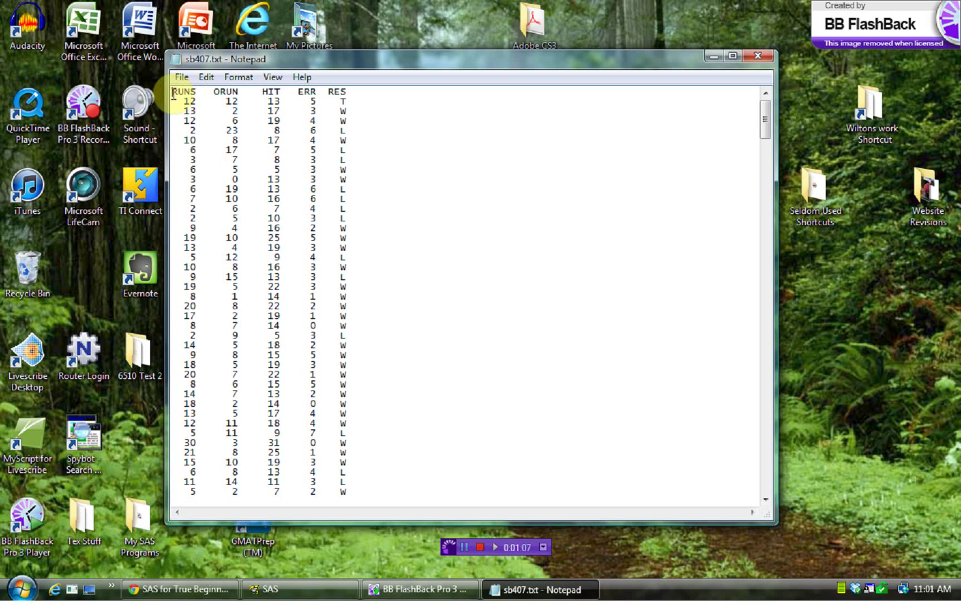
pyautogui.click(173, 94)
pyautogui.moveTo(179, 101); pyautogui.dragTo(262, 189)
pyautogui.click(240, 77)
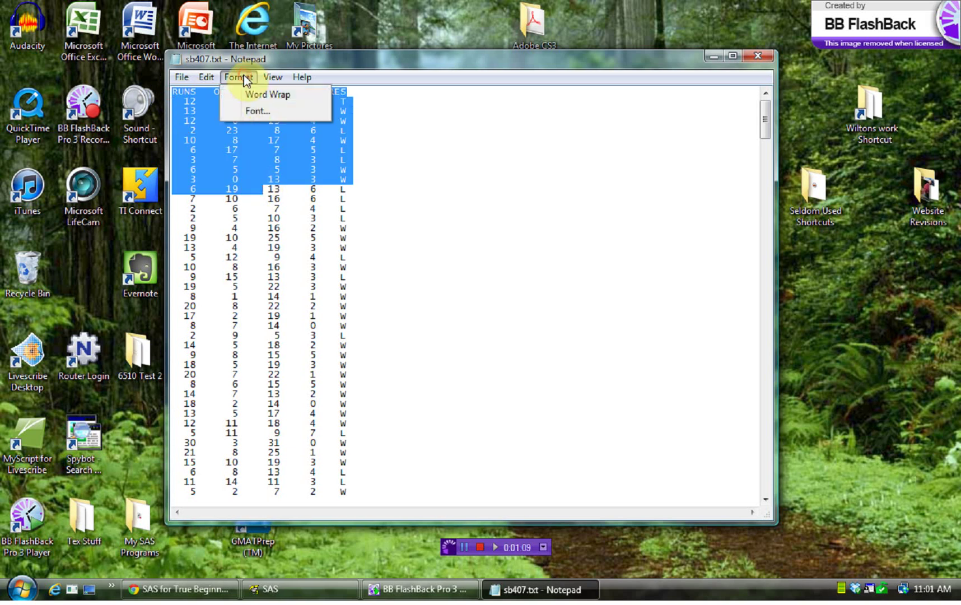
pyautogui.click(260, 113)
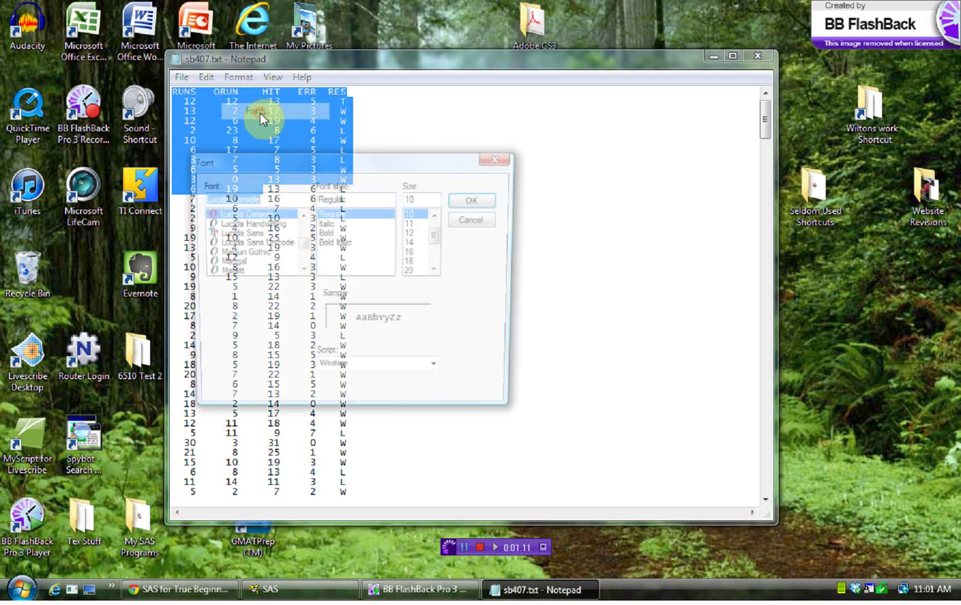
pyautogui.click(419, 253)
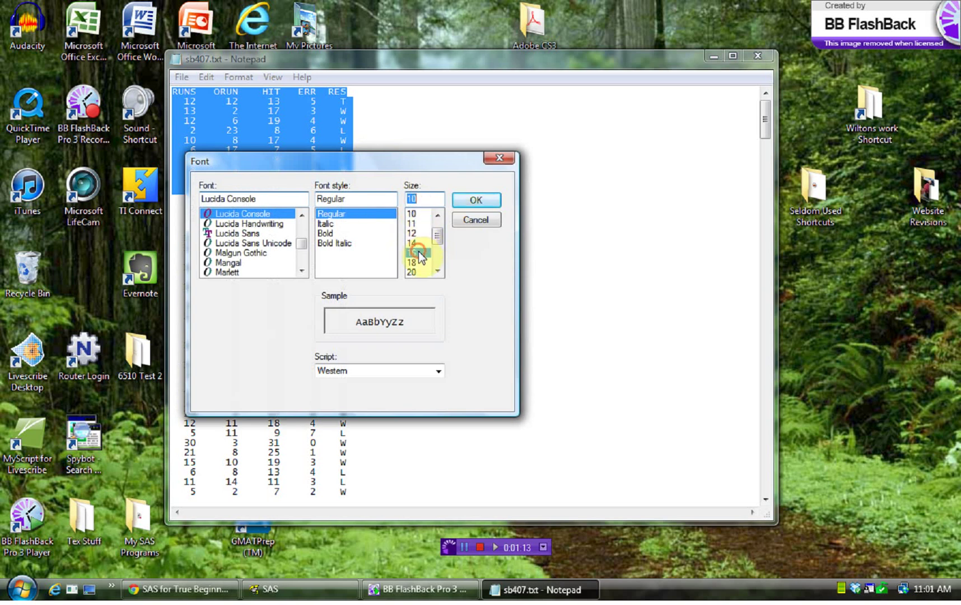
pyautogui.click(476, 200)
pyautogui.click(551, 283)
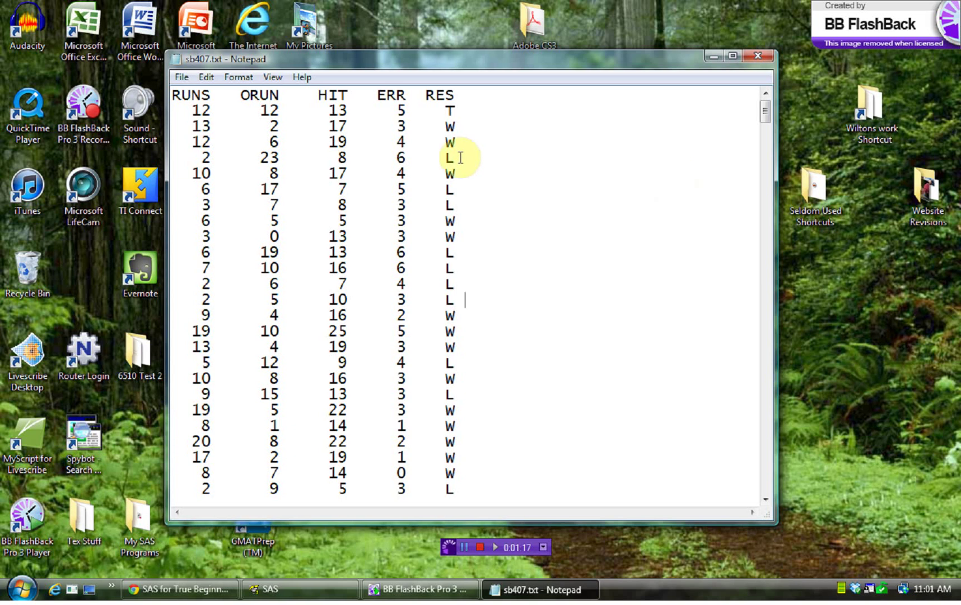
# - Copy the header line RUNS ORUN HIT ERR RES and minimize Notepad
pyautogui.click(765, 111)
pyautogui.moveTo(767, 126); pyautogui.dragTo(756, 100)
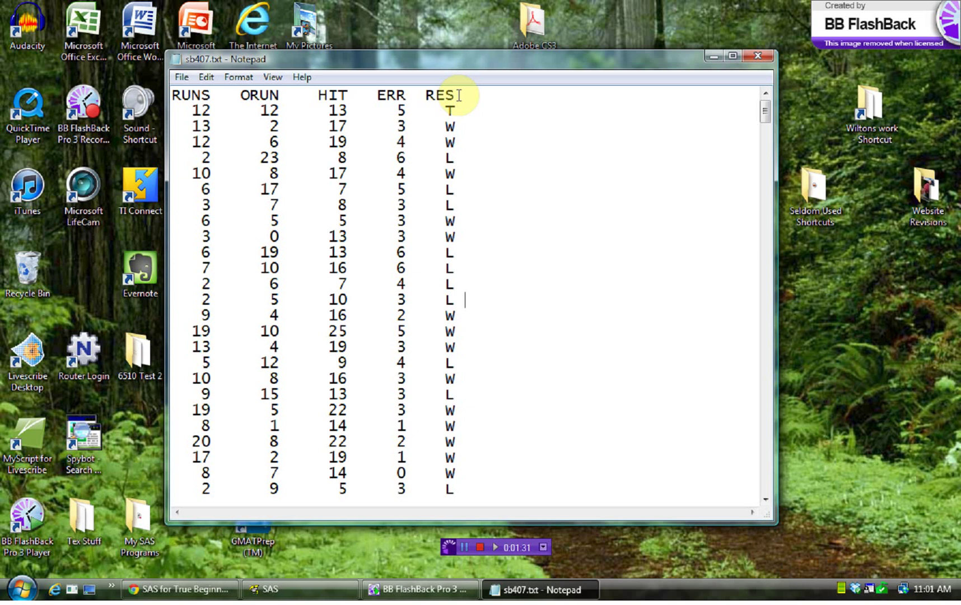
pyautogui.moveTo(454, 95); pyautogui.dragTo(176, 89)
pyautogui.hotkey('ctrl', 'c')
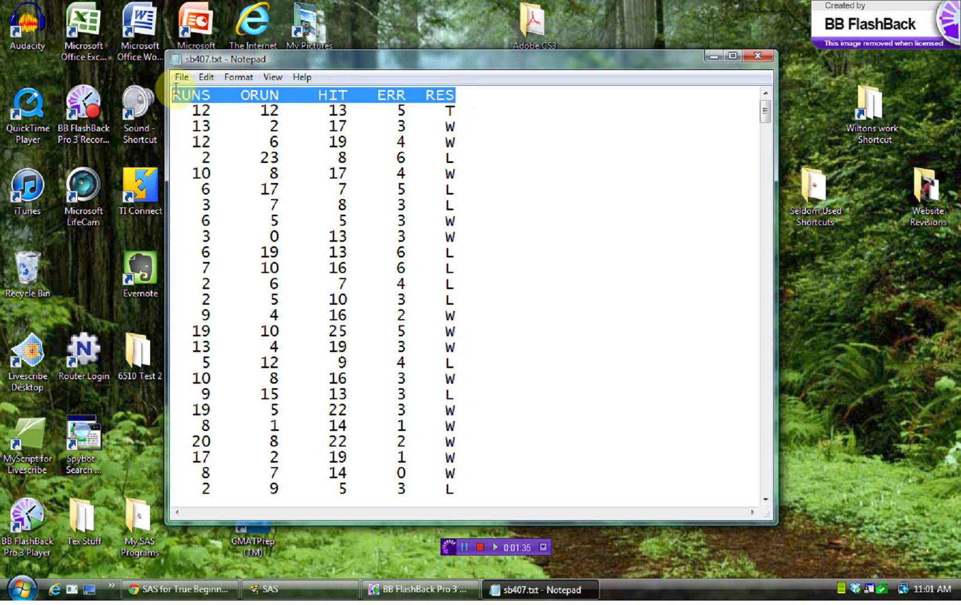
pyautogui.click(711, 61)
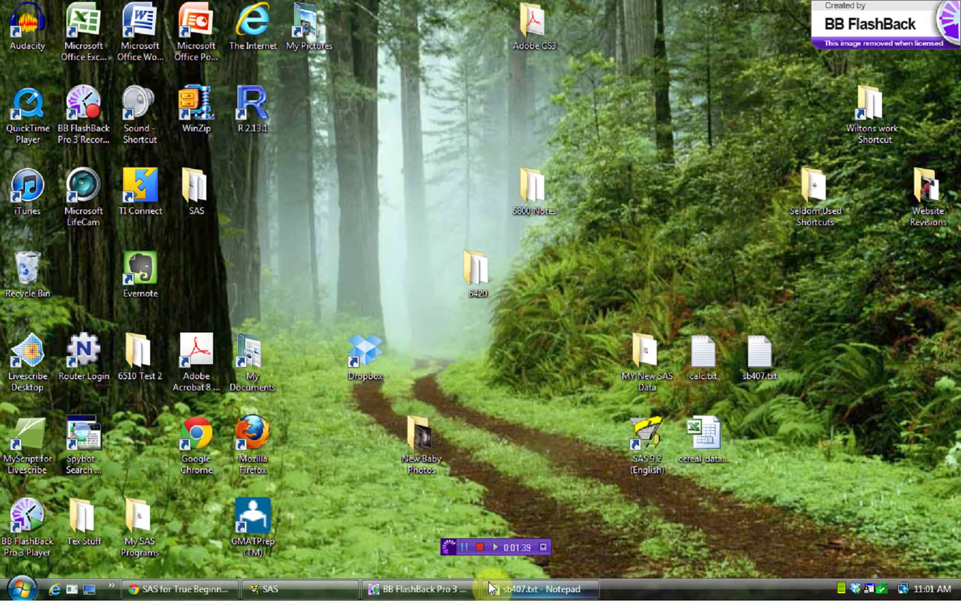
# - Paste the header line into the SAS Editor with blank lines above it
pyautogui.click(318, 587)
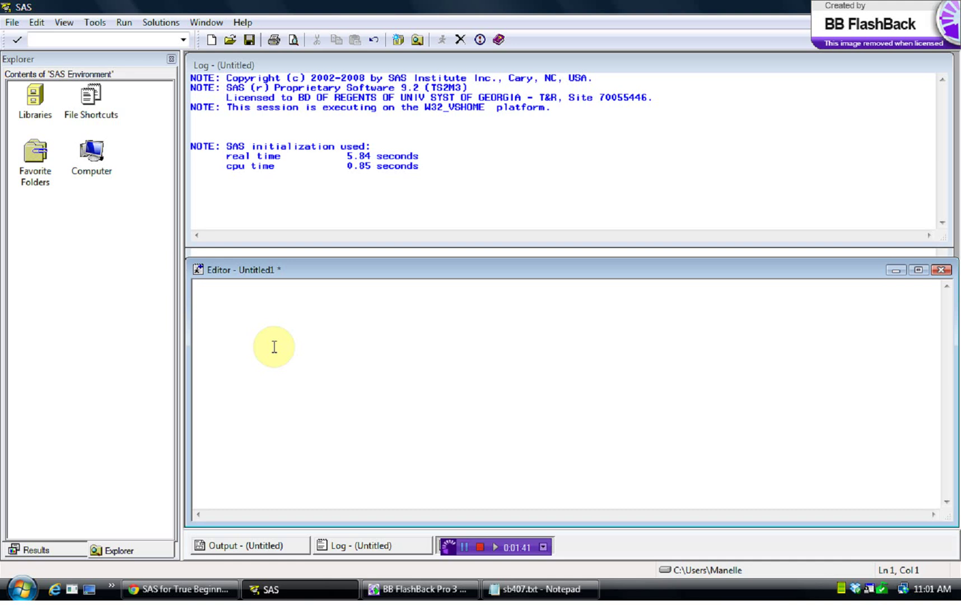
pyautogui.hotkey('ctrl', 'v')
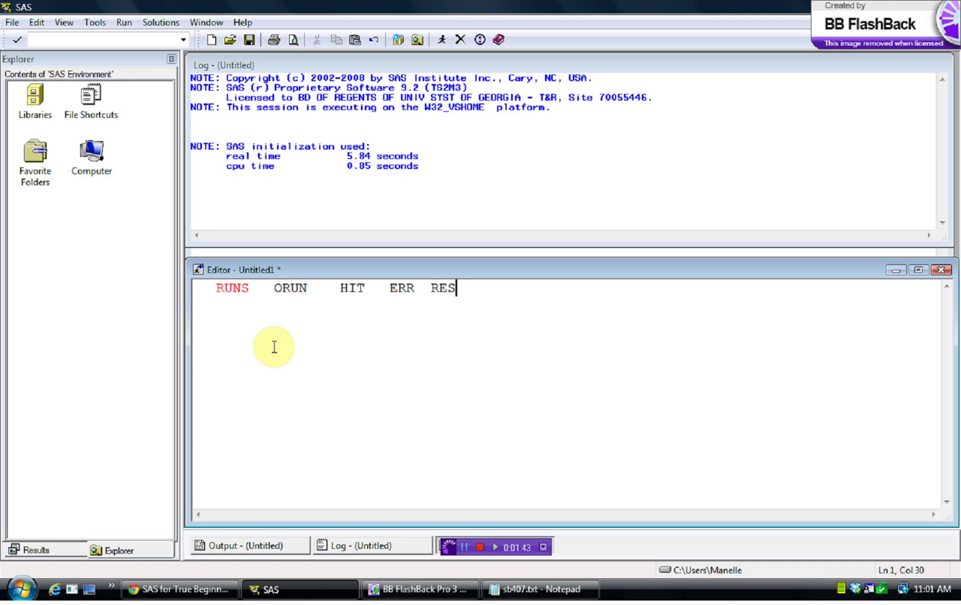
pyautogui.click(211, 290)
pyautogui.tripleClick(211, 294)
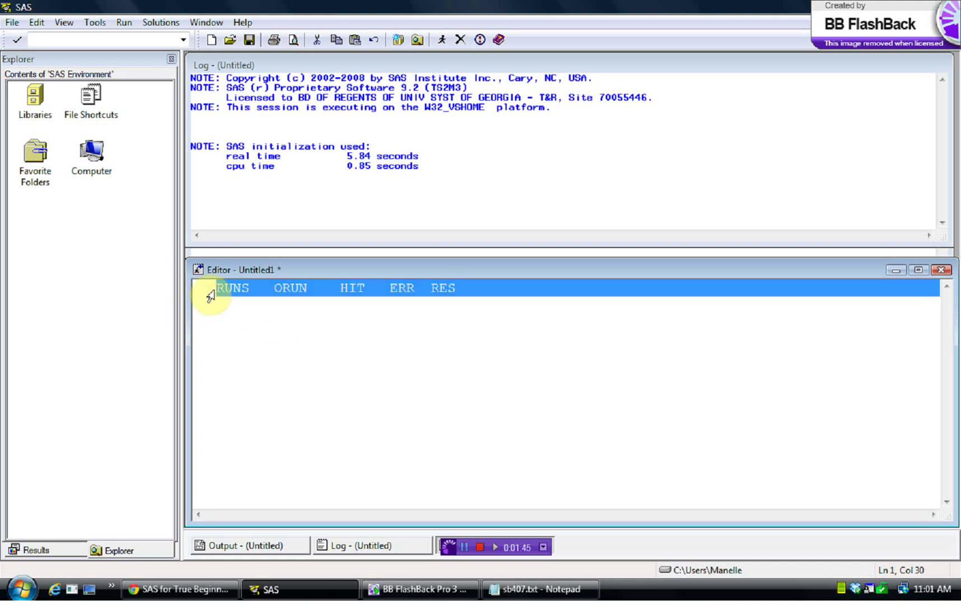
pyautogui.click(216, 289)
pyautogui.press('Return')
pyautogui.press('Return')
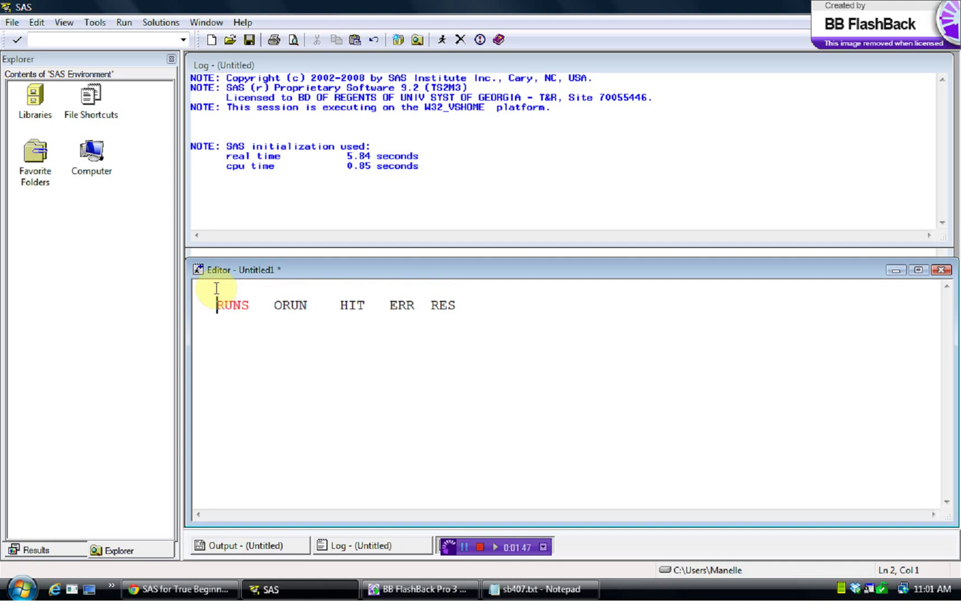
pyautogui.click(216, 288)
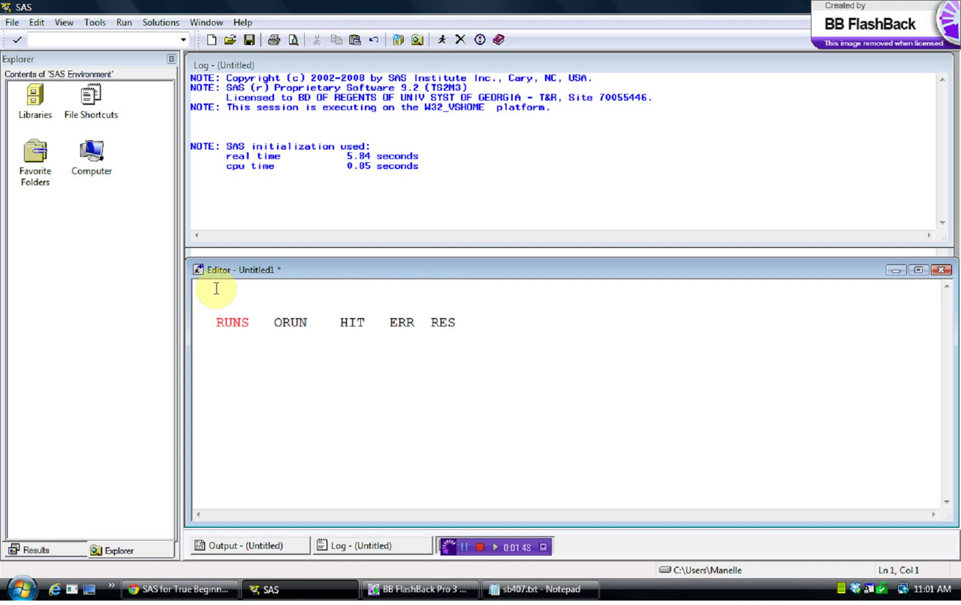
# - Type 'data sasdata.softball;' and start the next line with 'infile "'
pyautogui.write('data sas')
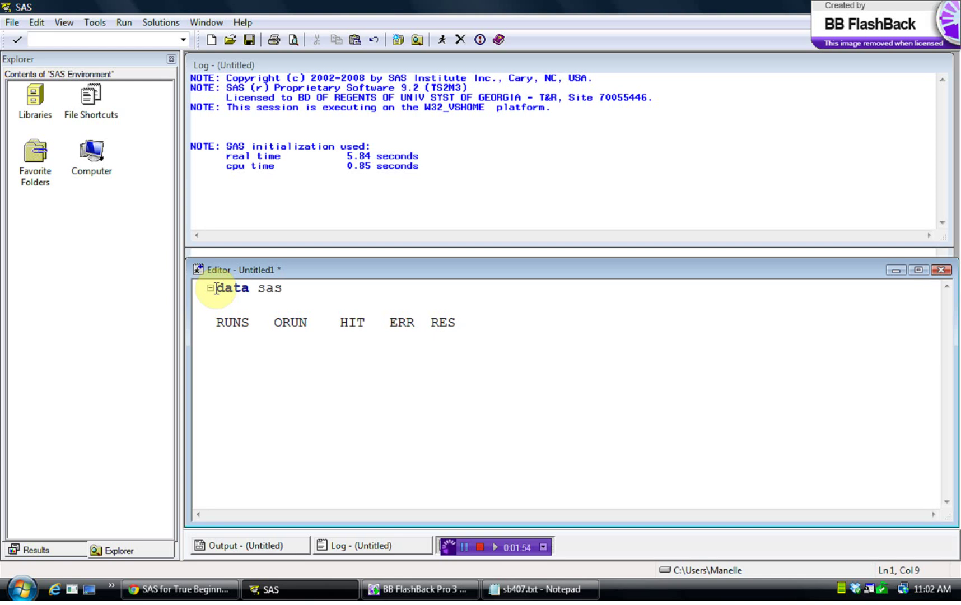
pyautogui.write('data.softball')
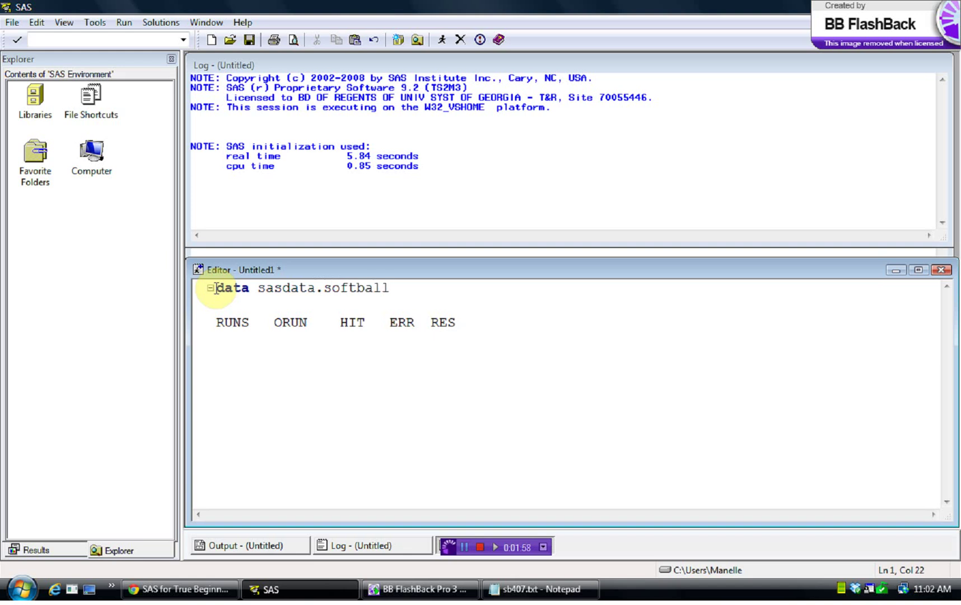
pyautogui.write(';')
pyautogui.press('Return')
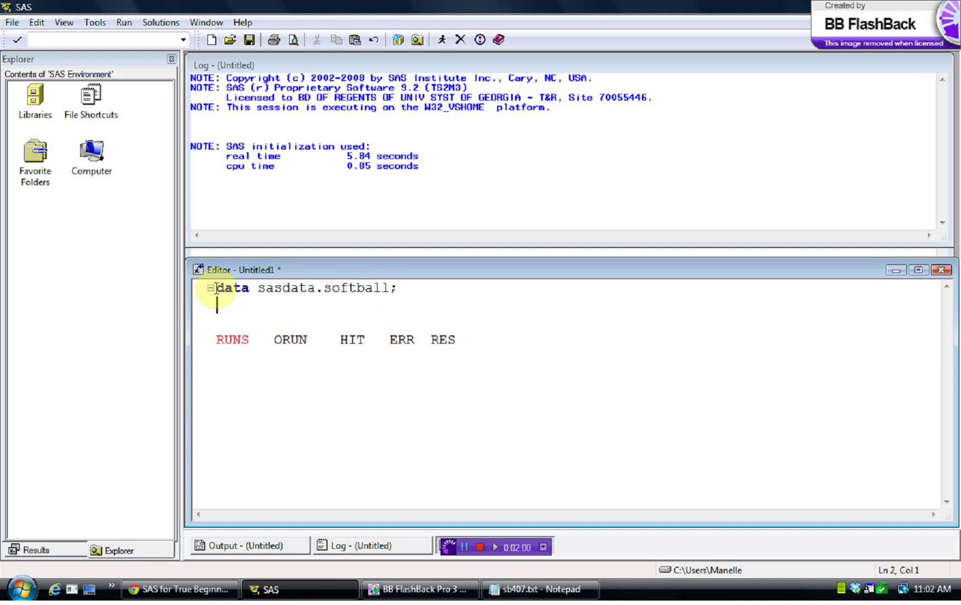
pyautogui.write('infile')
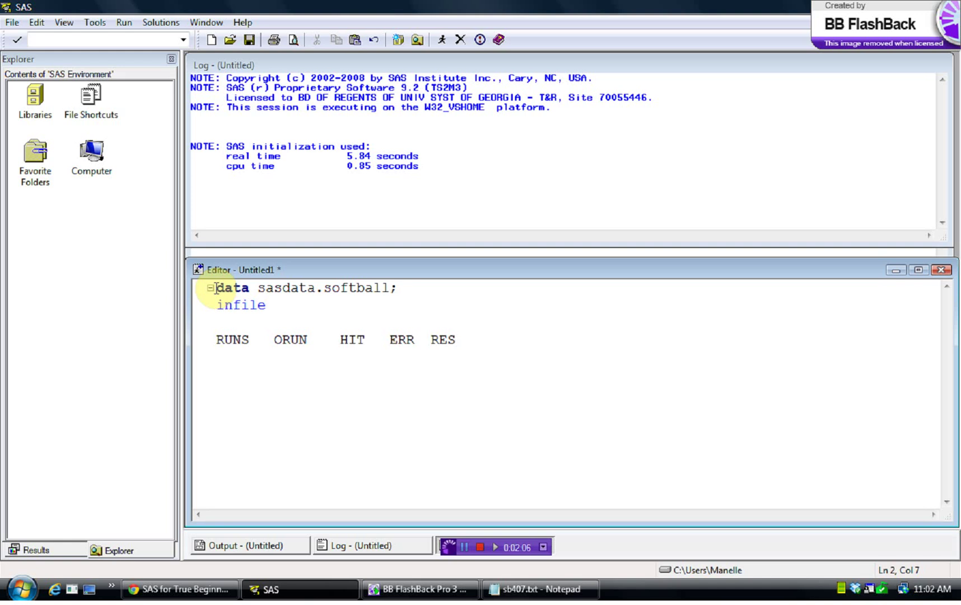
pyautogui.write('"')
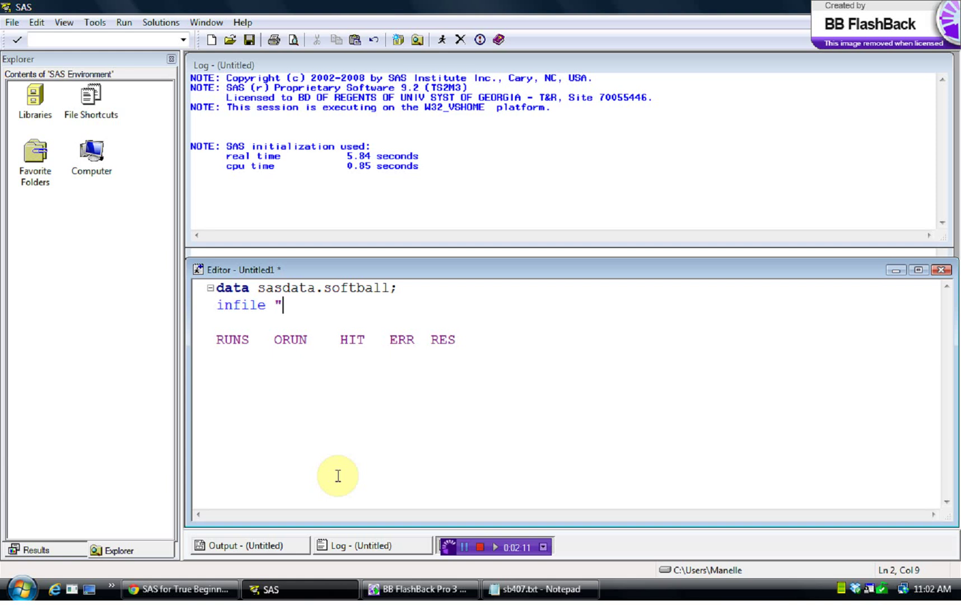
pyautogui.click(557, 586)
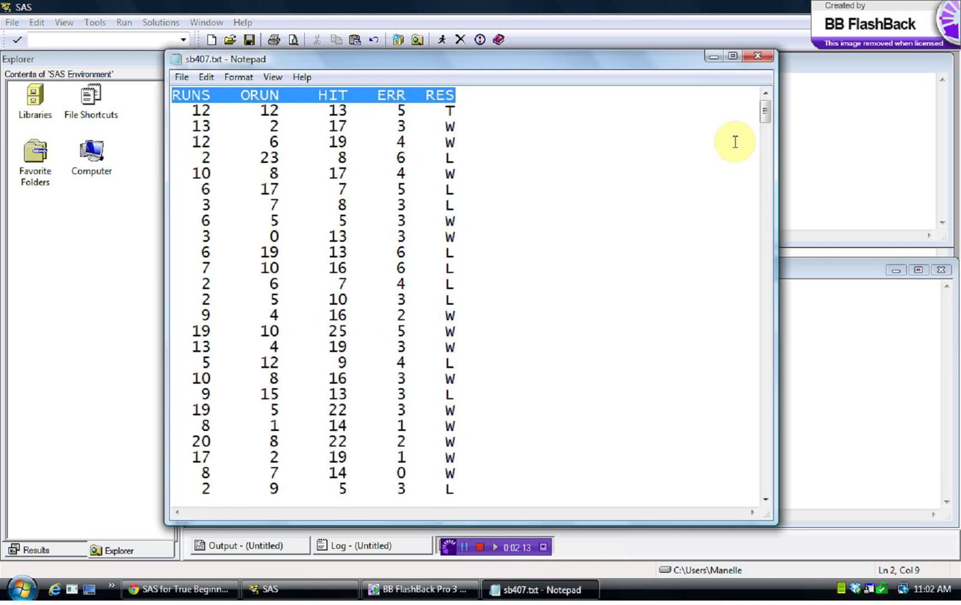
# - Copy sb407.txt's Desktop folder path from its file Properties, then cancel the dialog
pyautogui.click(714, 50)
pyautogui.press('super+d')
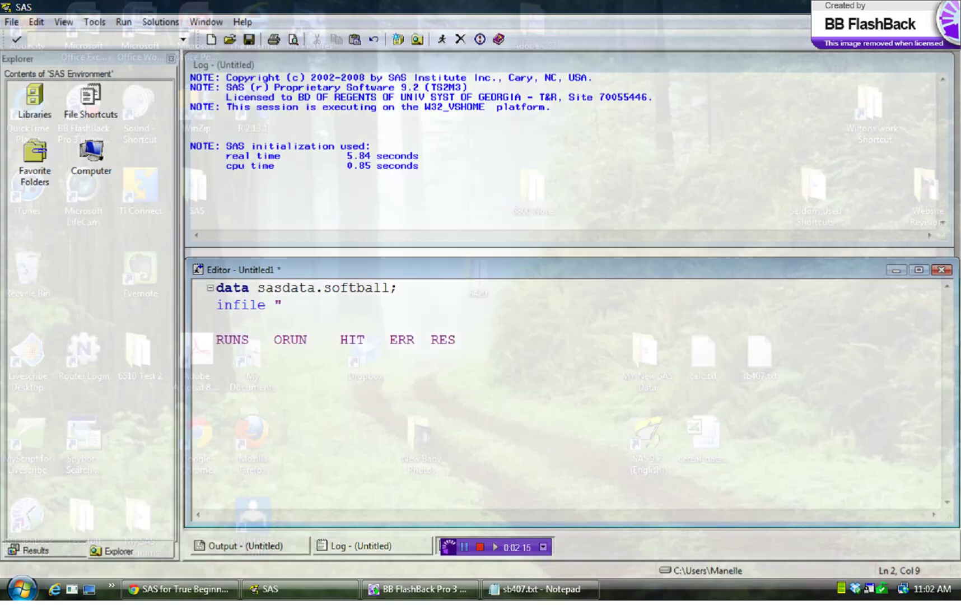
pyautogui.rightClick(760, 346)
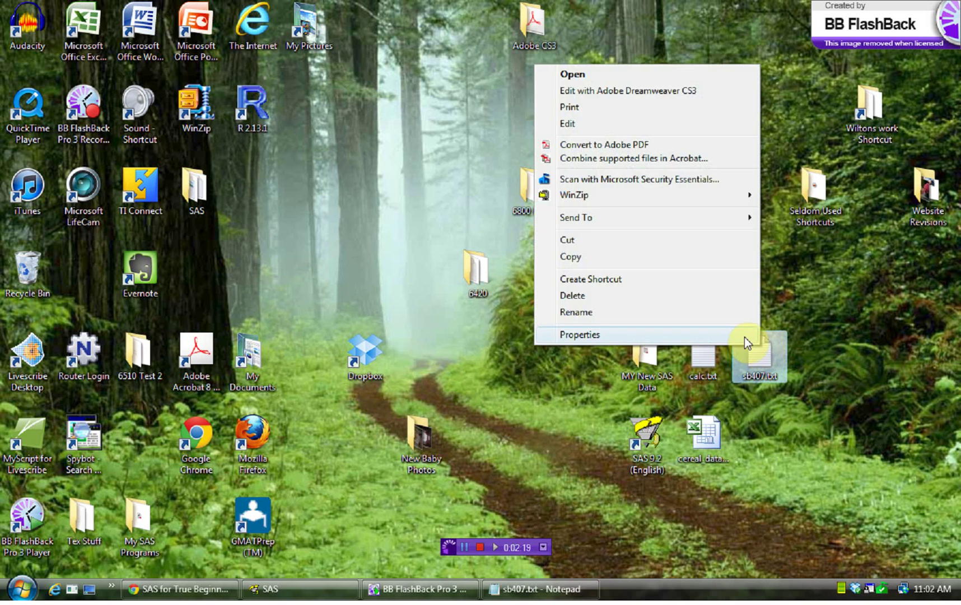
pyautogui.click(744, 336)
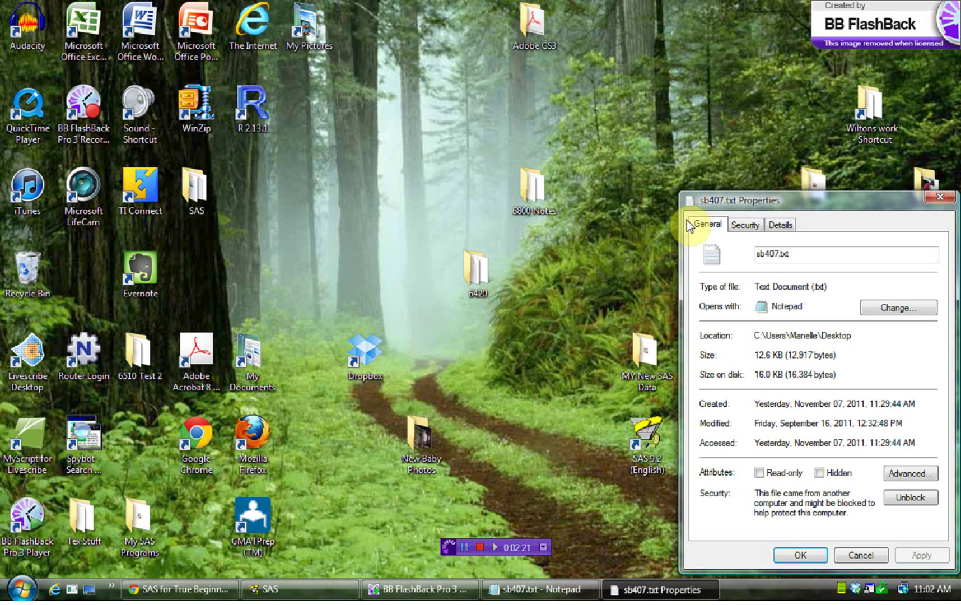
pyautogui.moveTo(852, 335); pyautogui.dragTo(755, 336)
pyautogui.hotkey('ctrl', 'c')
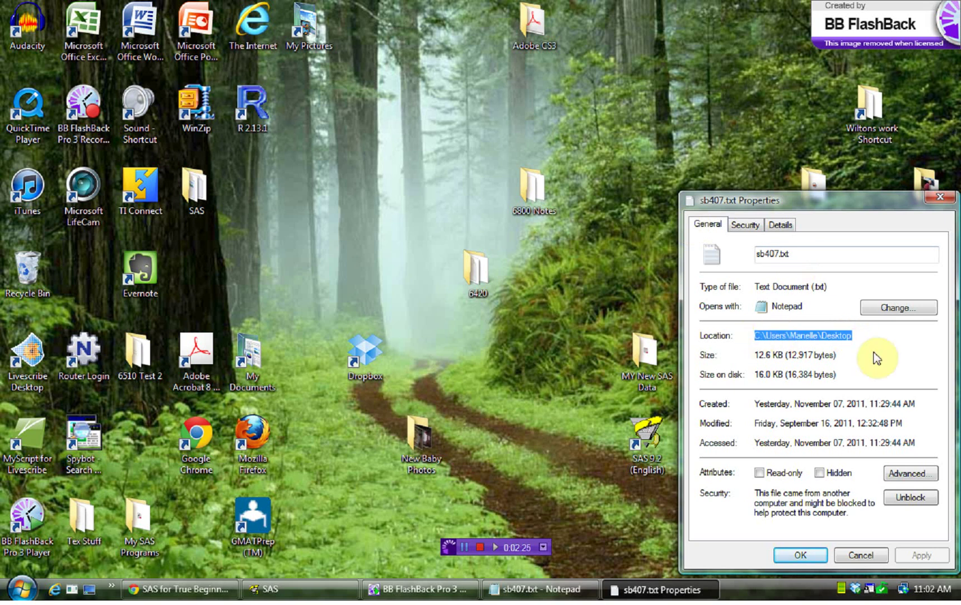
pyautogui.click(863, 554)
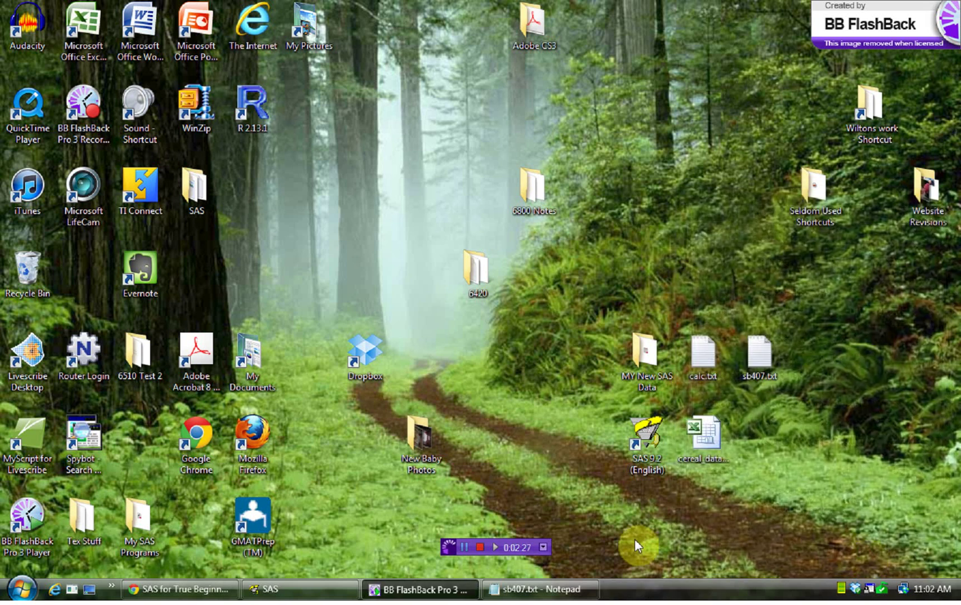
pyautogui.click(295, 589)
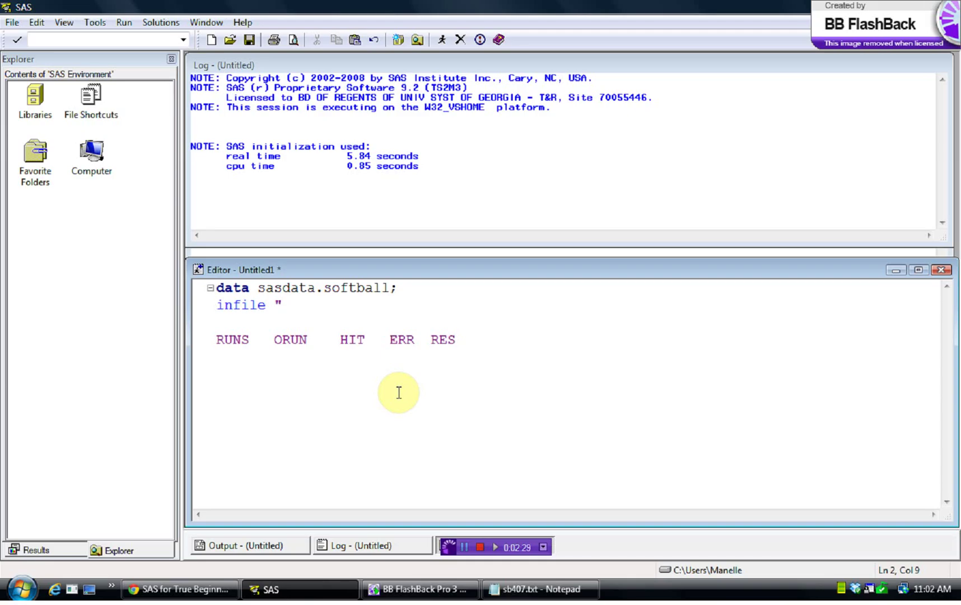
# - Paste the folder path, add \sb407.txt, and close the path with a double quote
pyautogui.hotkey('ctrl', 'v')
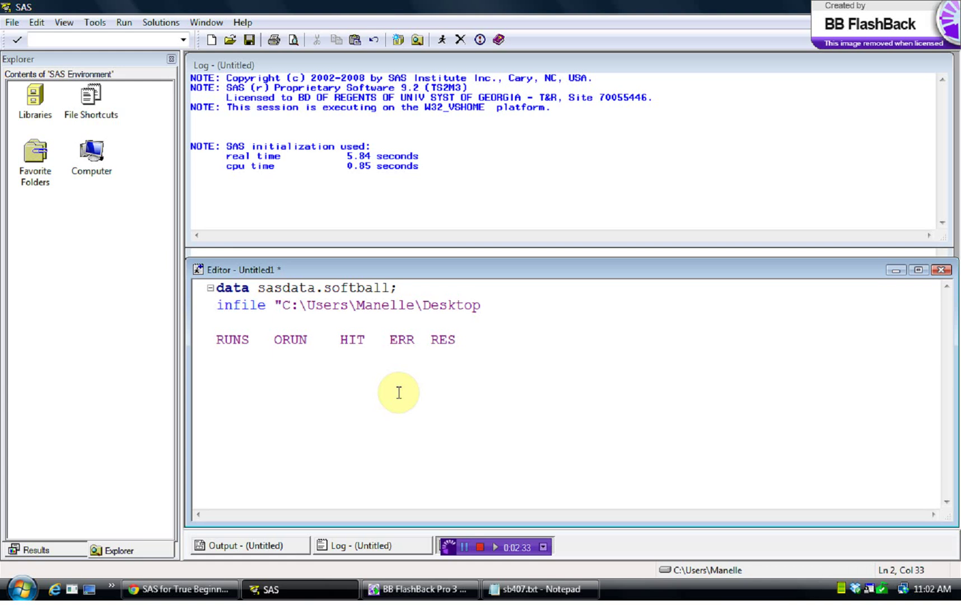
pyautogui.write('\\sb407.t')
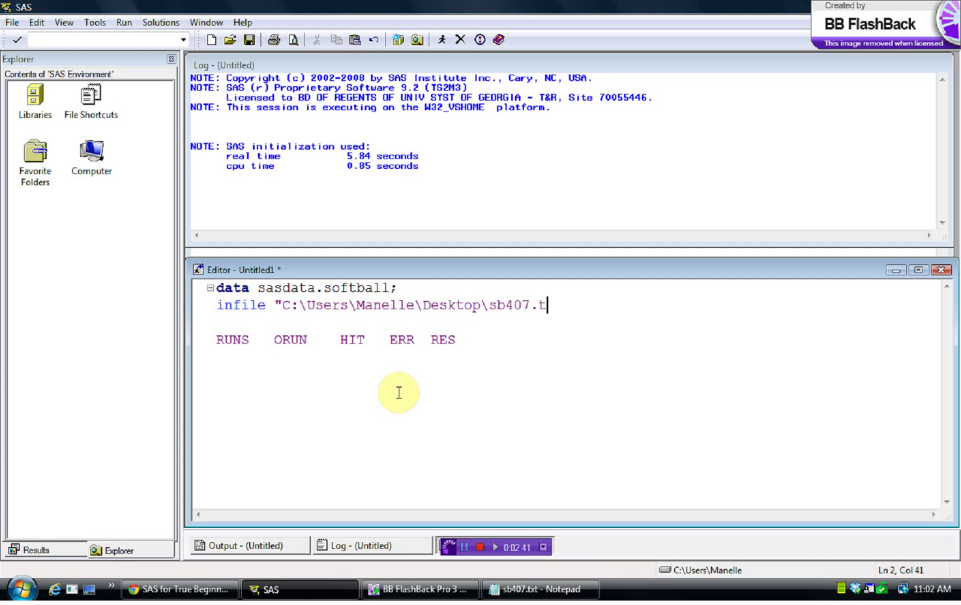
pyautogui.write("xt'")
pyautogui.press('BackSpace')
pyautogui.write('"')
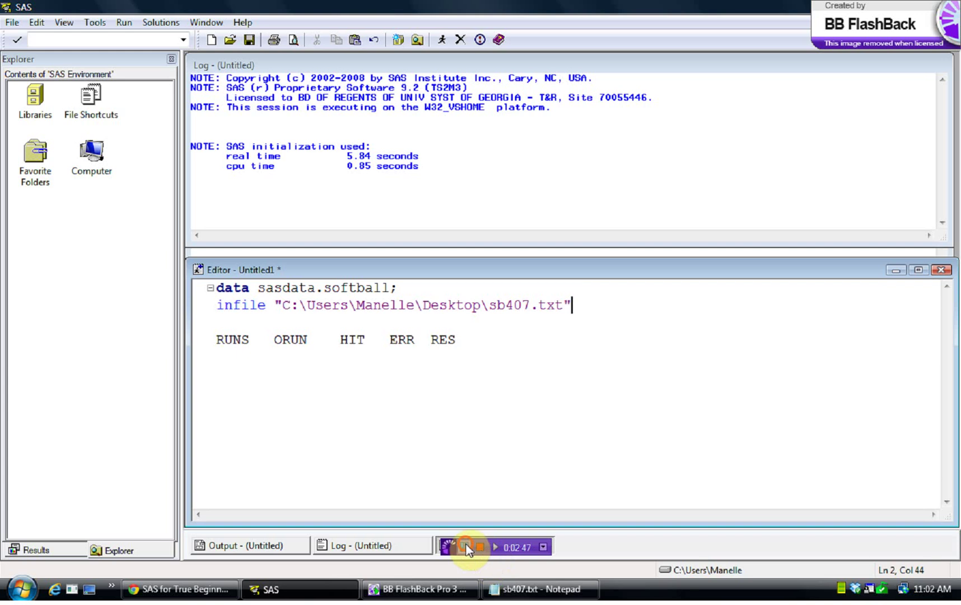
pyautogui.click(464, 546)
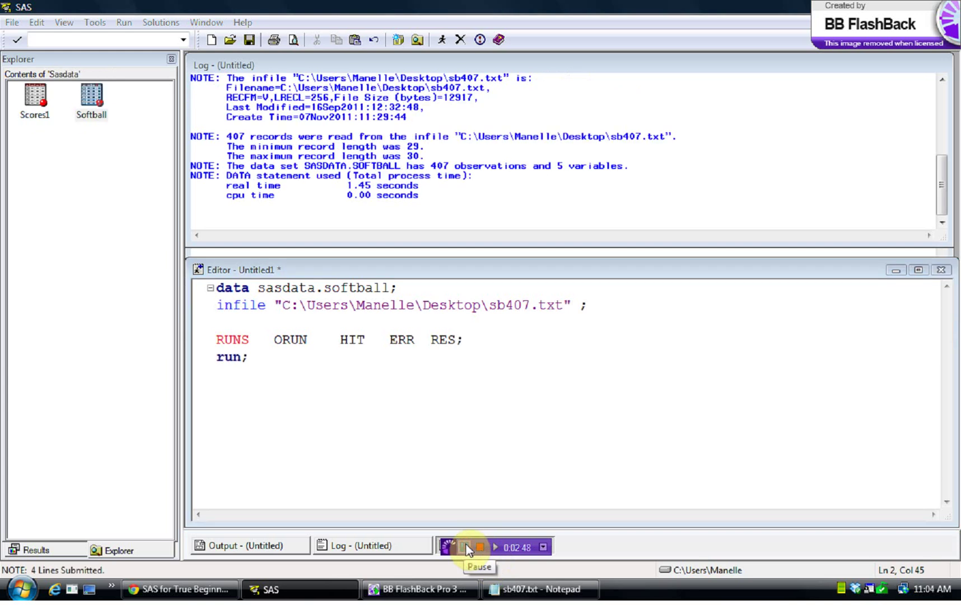
pyautogui.click(526, 593)
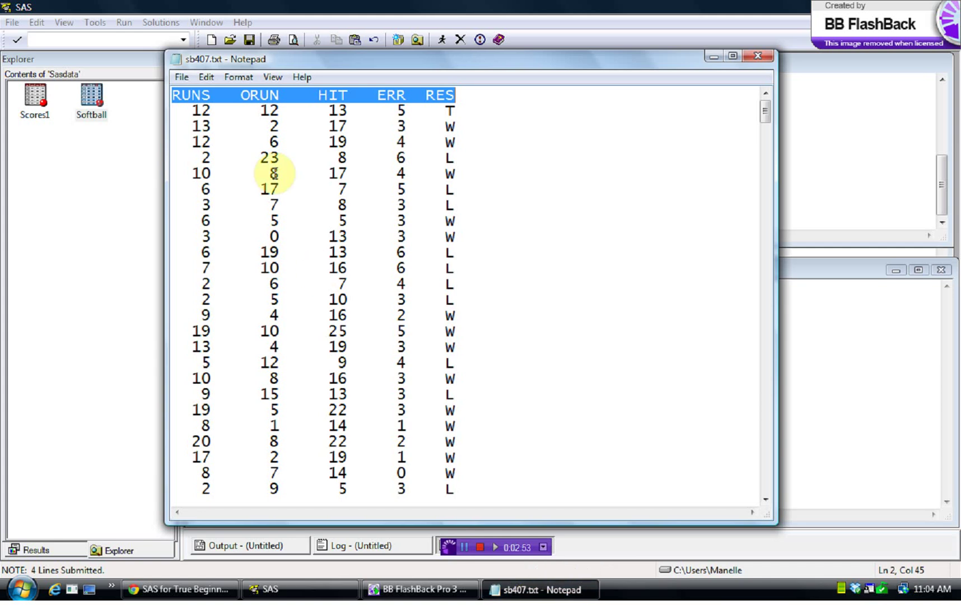
# - Check that sb407.txt starts with a header row, then type firstobs= on the infile line
pyautogui.click(257, 102)
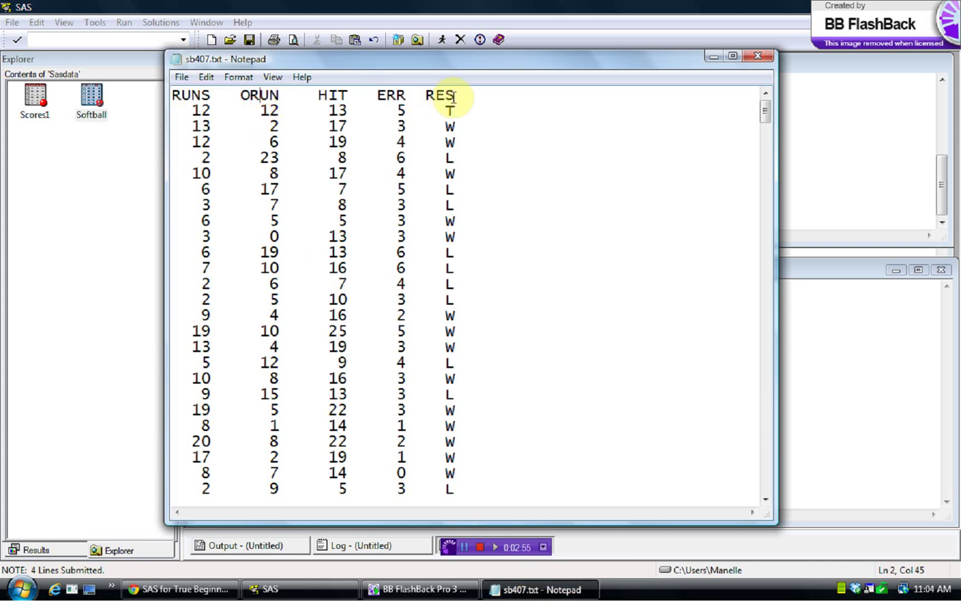
pyautogui.moveTo(457, 93); pyautogui.dragTo(163, 90)
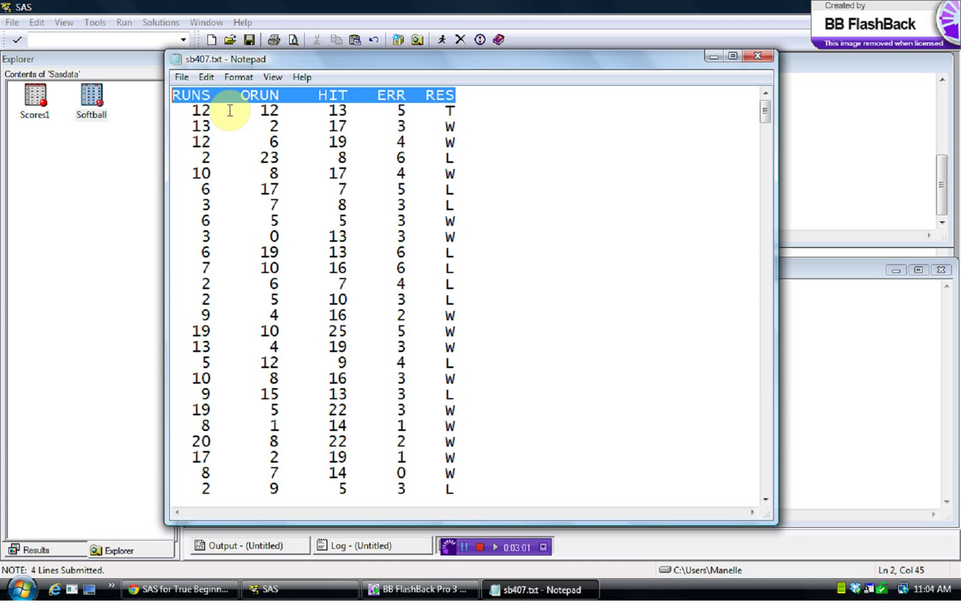
pyautogui.moveTo(193, 110); pyautogui.dragTo(349, 422)
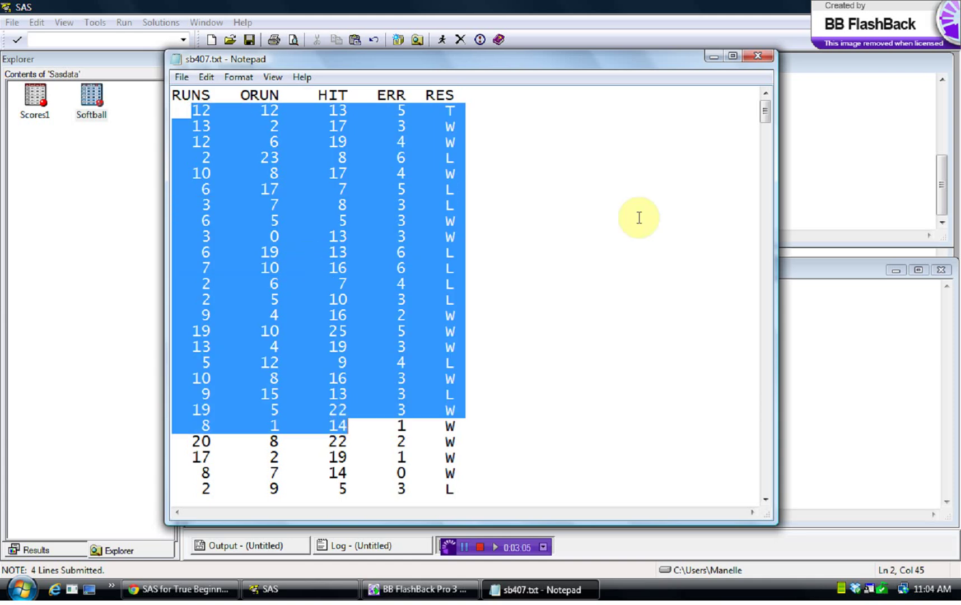
pyautogui.click(171, 96)
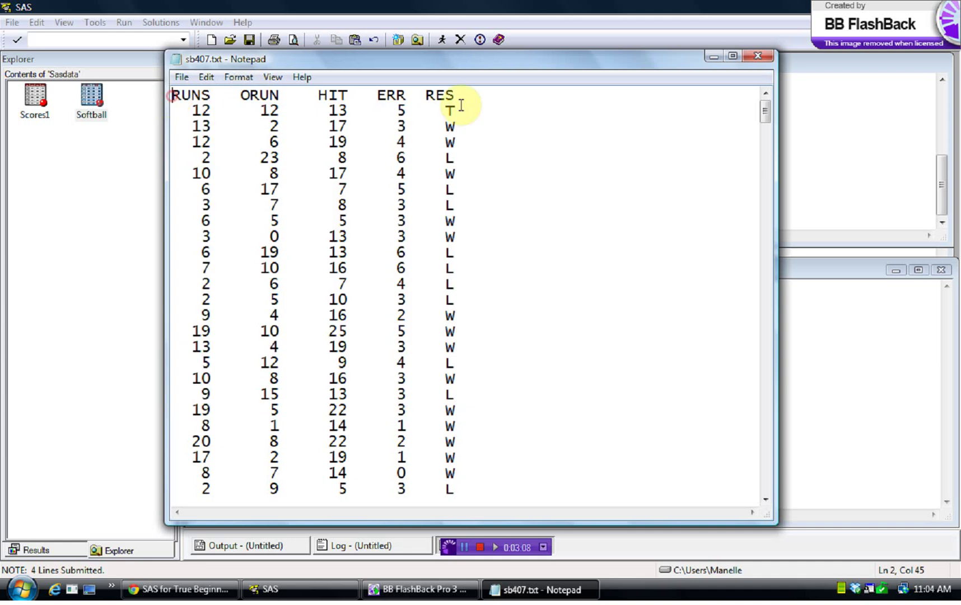
pyautogui.click(711, 56)
pyautogui.click(526, 588)
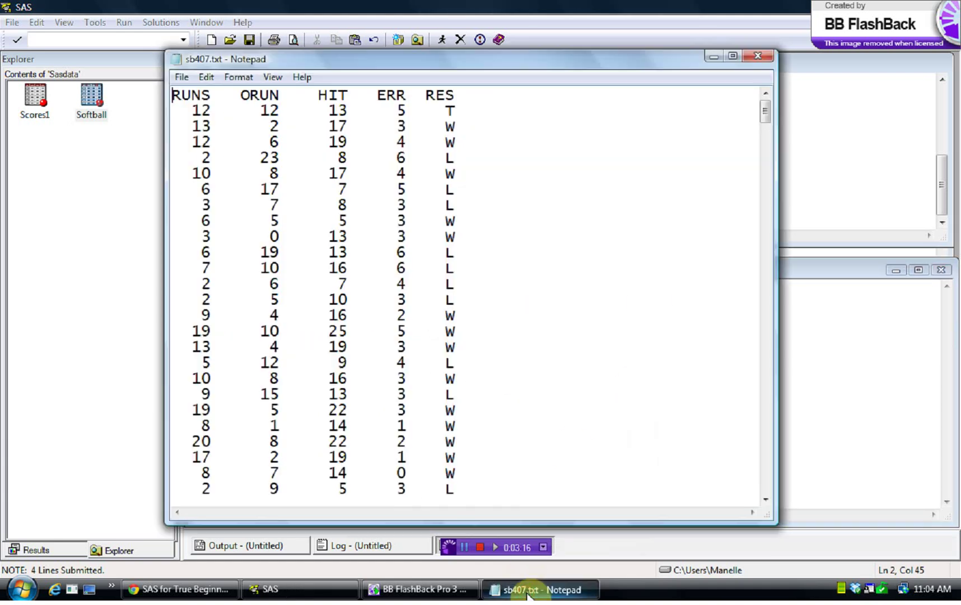
pyautogui.click(526, 588)
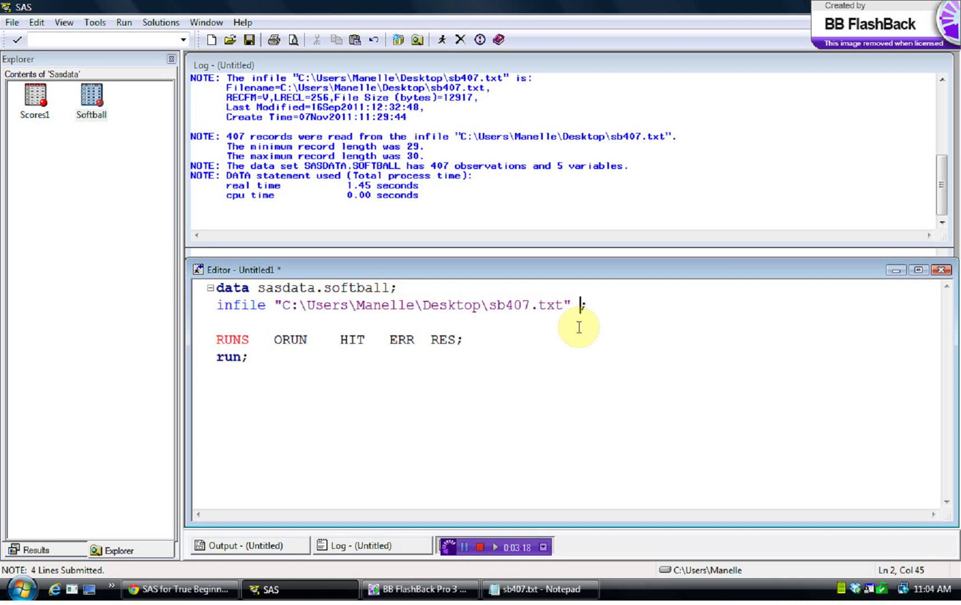
pyautogui.write('firstobs')
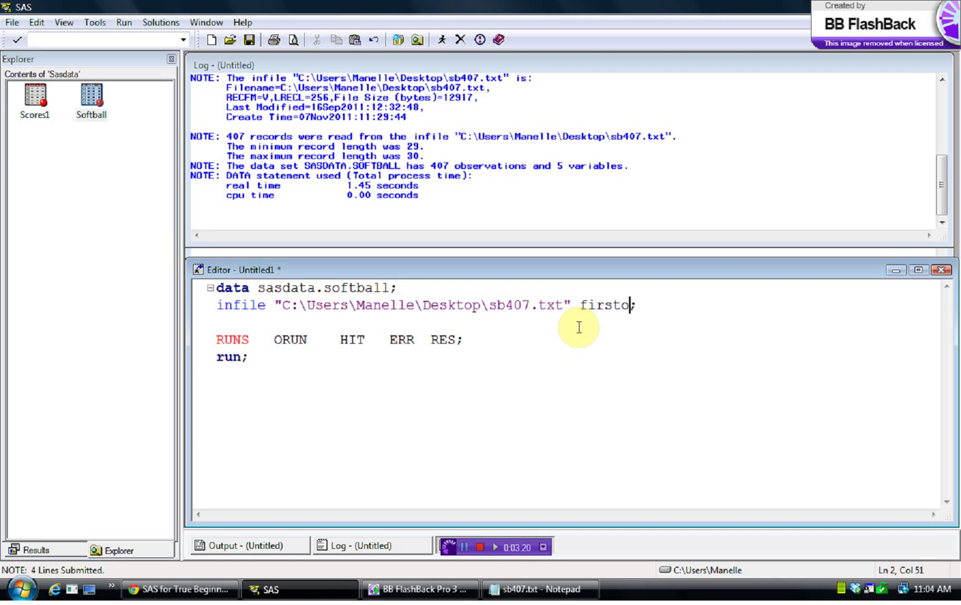
pyautogui.write('=')
# - Complete the infile option as firstobs=2
pyautogui.write('2')
pyautogui.click(679, 302)
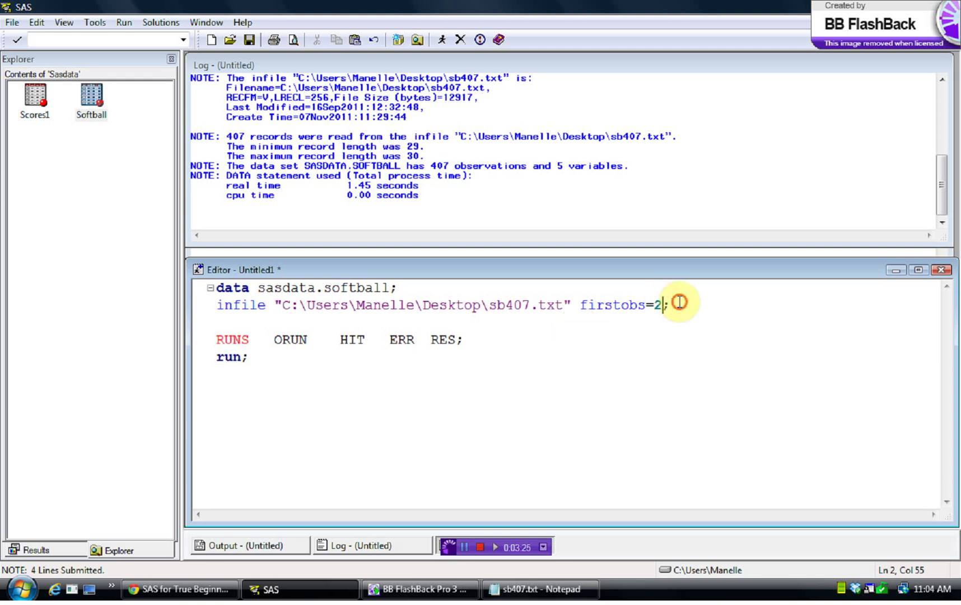
pyautogui.press('Return')
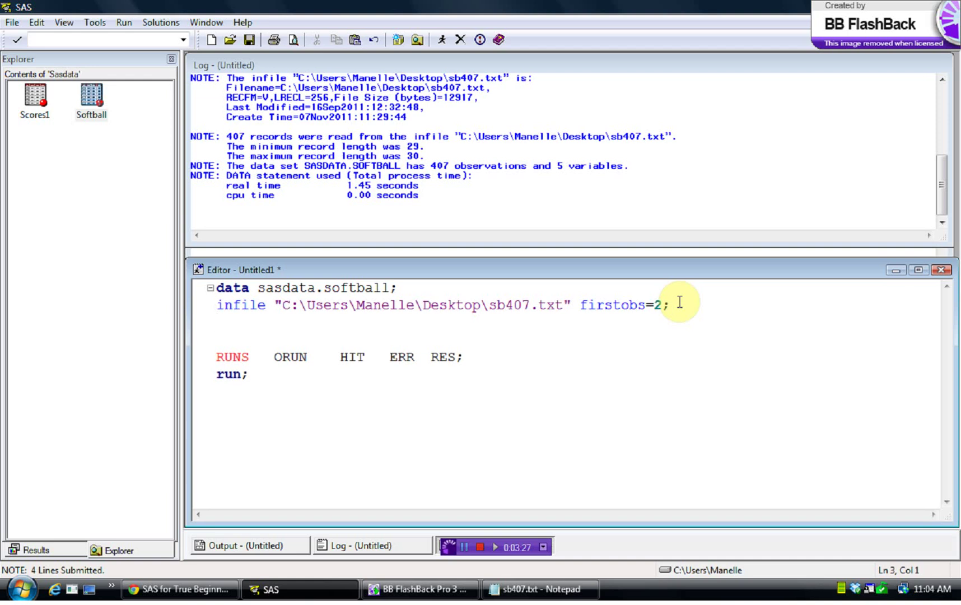
# - Turn the column-name line into 'input RUNS ORUN HIT ERR RES', removing the extra space
pyautogui.press('Delete')
pyautogui.press('Delete')
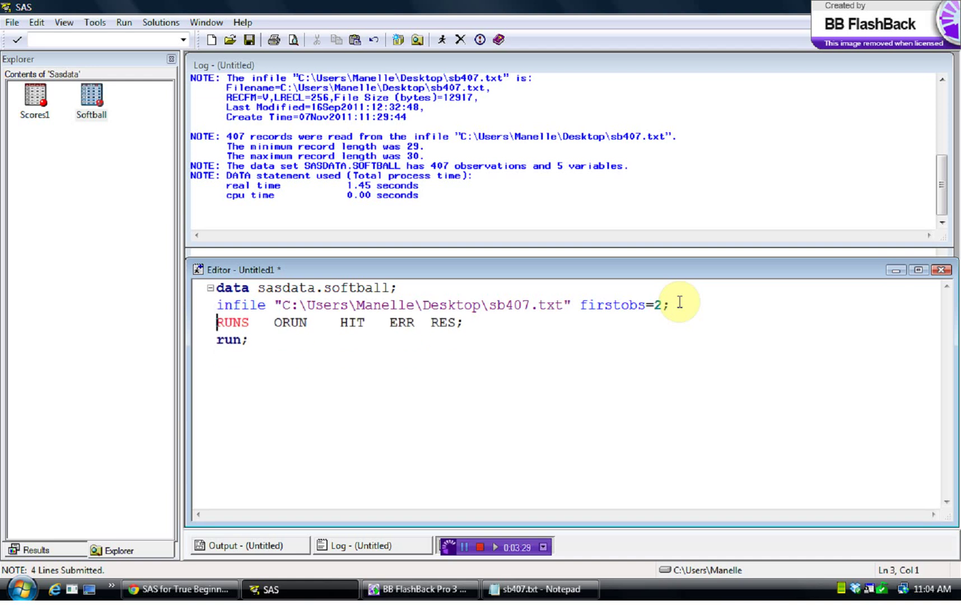
pyautogui.write('input')
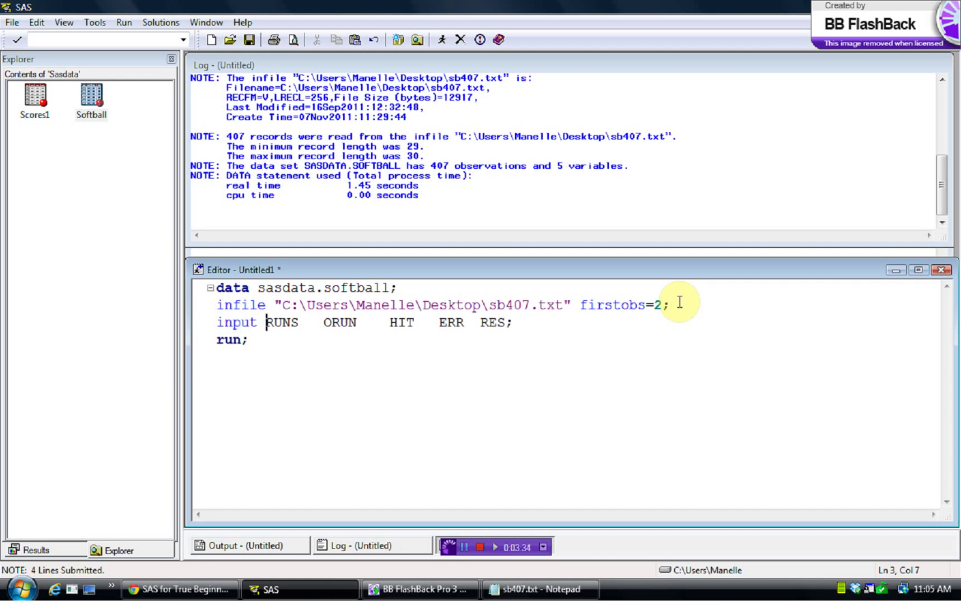
pyautogui.press('Right')
pyautogui.press('Right')
pyautogui.press('Right')
pyautogui.press('Right')
pyautogui.press('Right')
pyautogui.press('Right')
pyautogui.press('Right')
pyautogui.press('Right')
pyautogui.press('Right')
pyautogui.press('Right')
pyautogui.press('Right')
pyautogui.press('Right')
pyautogui.press('Right')
pyautogui.press('Right')
pyautogui.press('Right')
pyautogui.press('Right')
pyautogui.press('Left')
pyautogui.press('Left')
pyautogui.press('Right')
pyautogui.press('BackSpace')
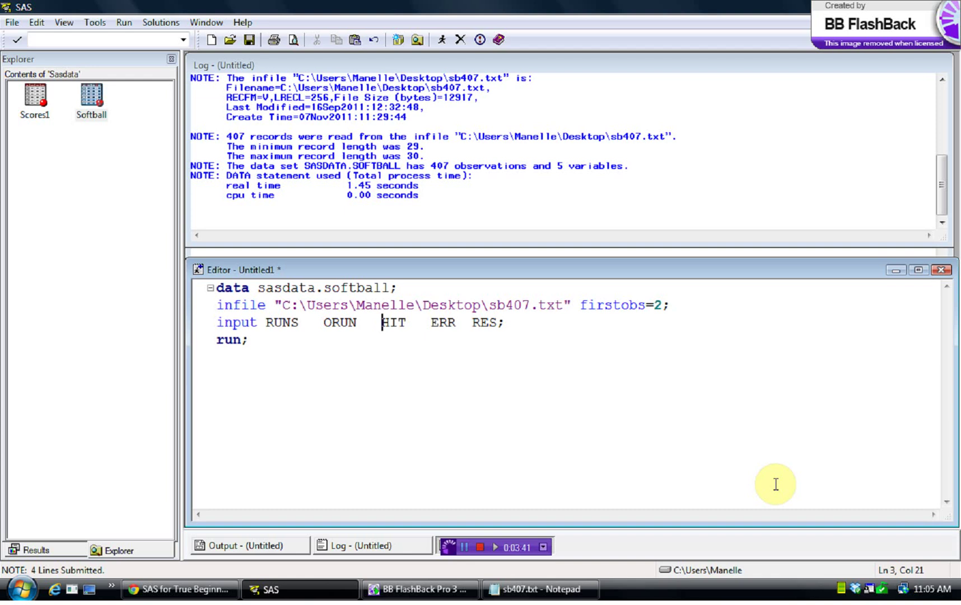
# - Check the RES column values in sb407.txt, then minimize Notepad
pyautogui.click(581, 588)
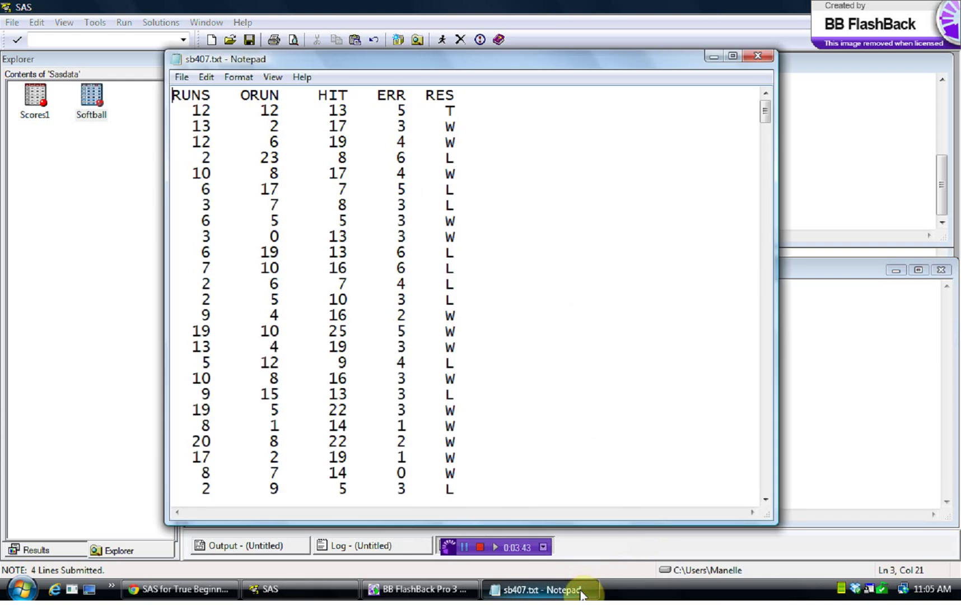
pyautogui.click(425, 93)
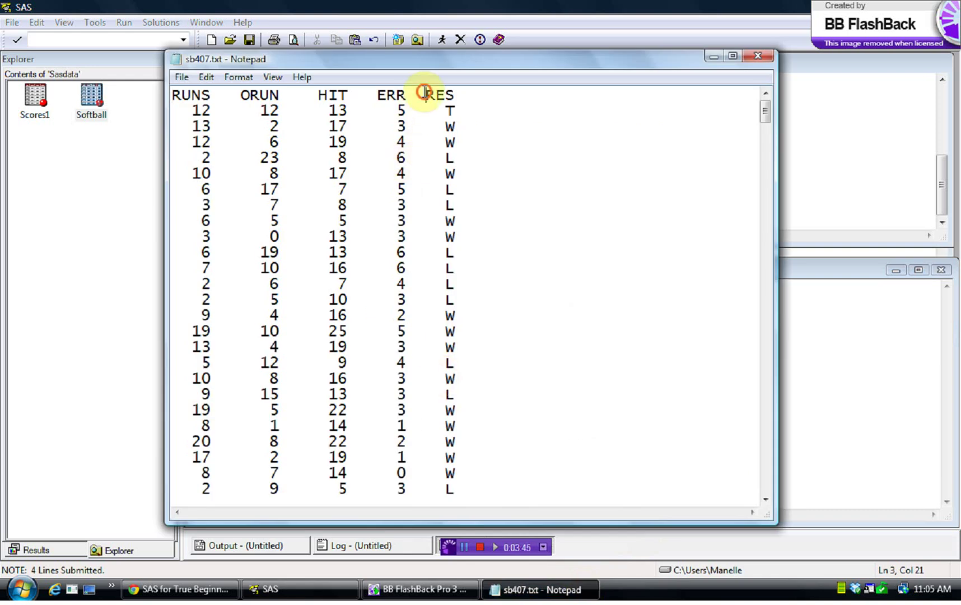
pyautogui.moveTo(425, 93); pyautogui.dragTo(448, 95)
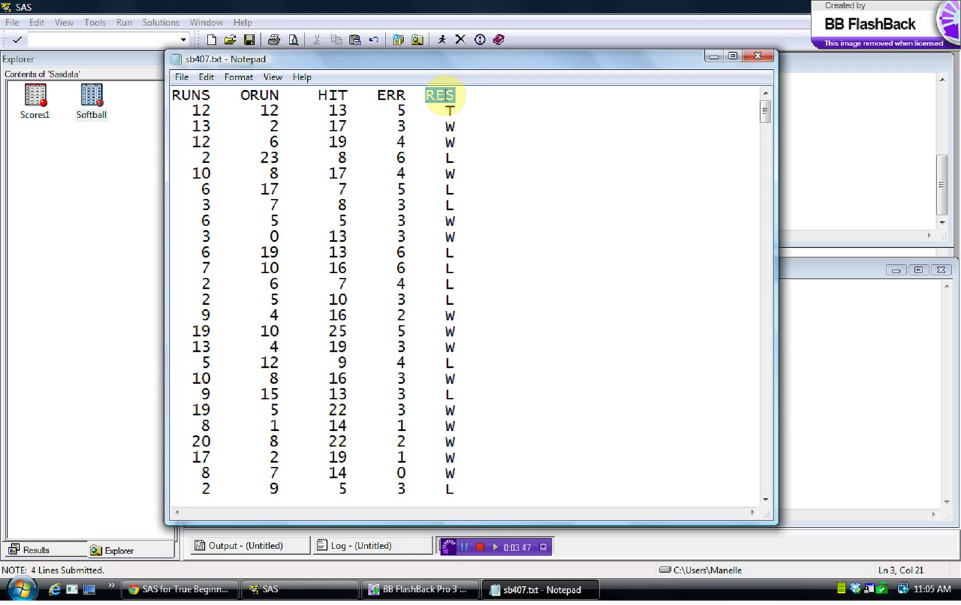
pyautogui.click(603, 118)
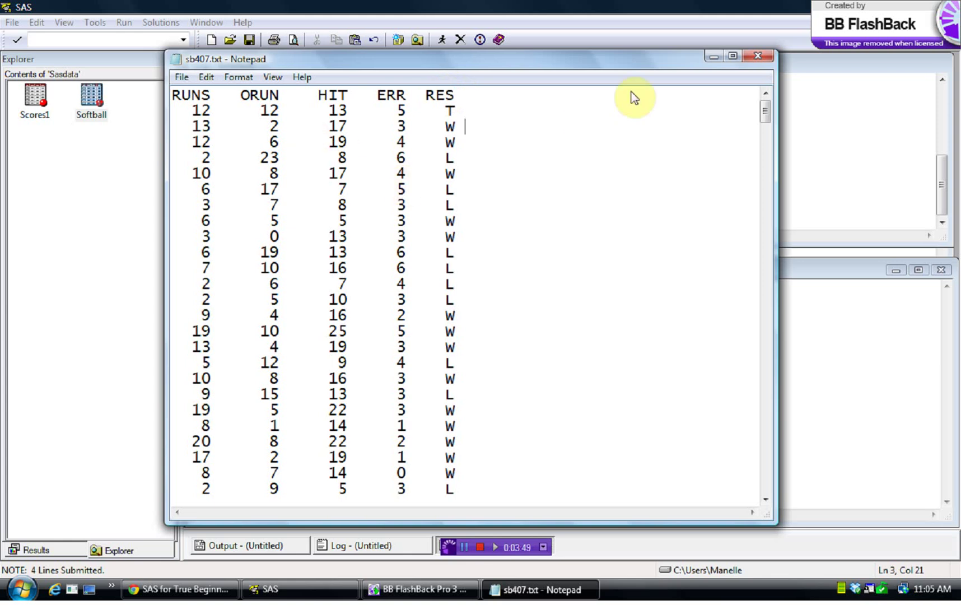
pyautogui.click(712, 56)
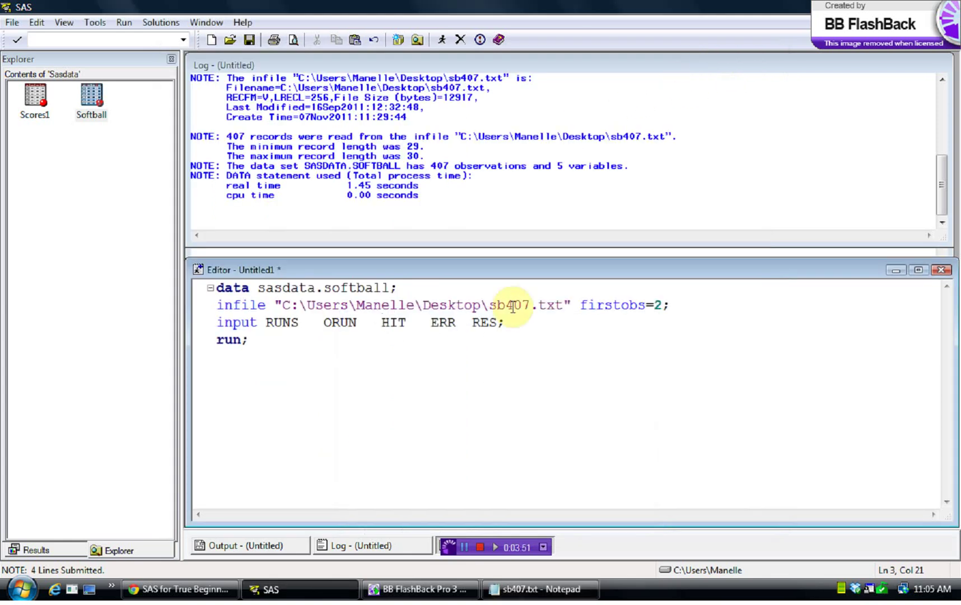
# - Add $ after RES on the input line and select the data step code
pyautogui.click(495, 324)
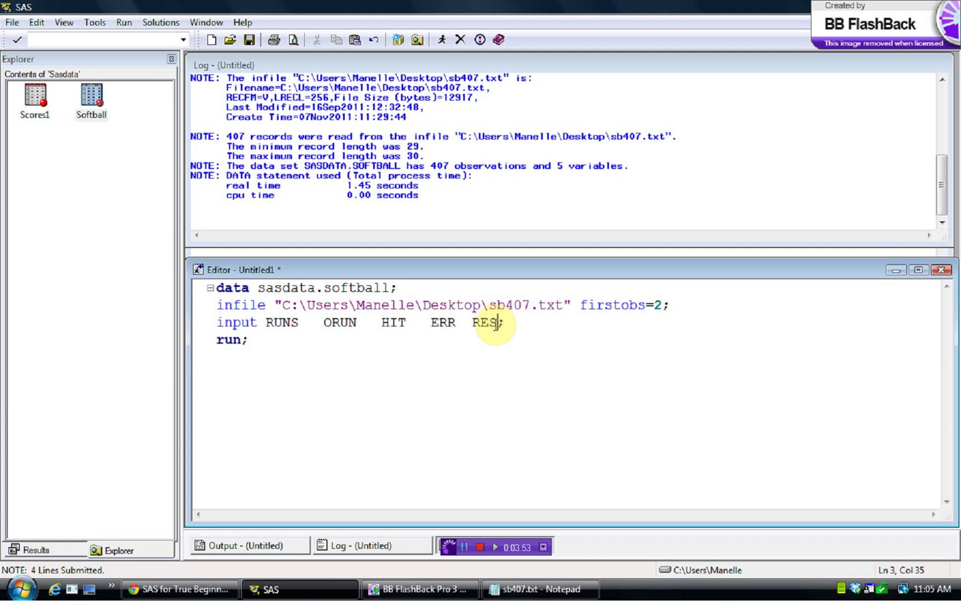
pyautogui.write('$')
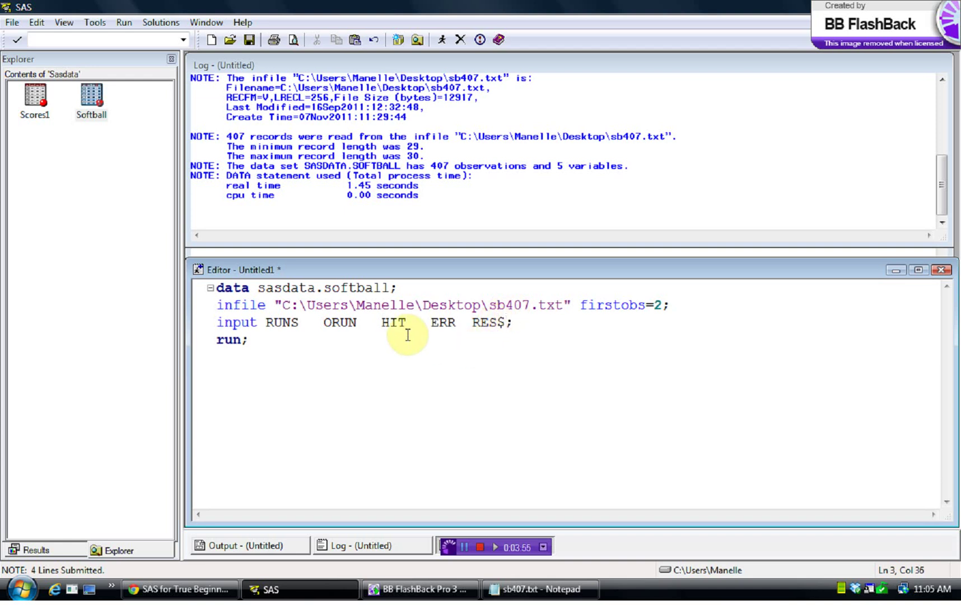
pyautogui.click(523, 326)
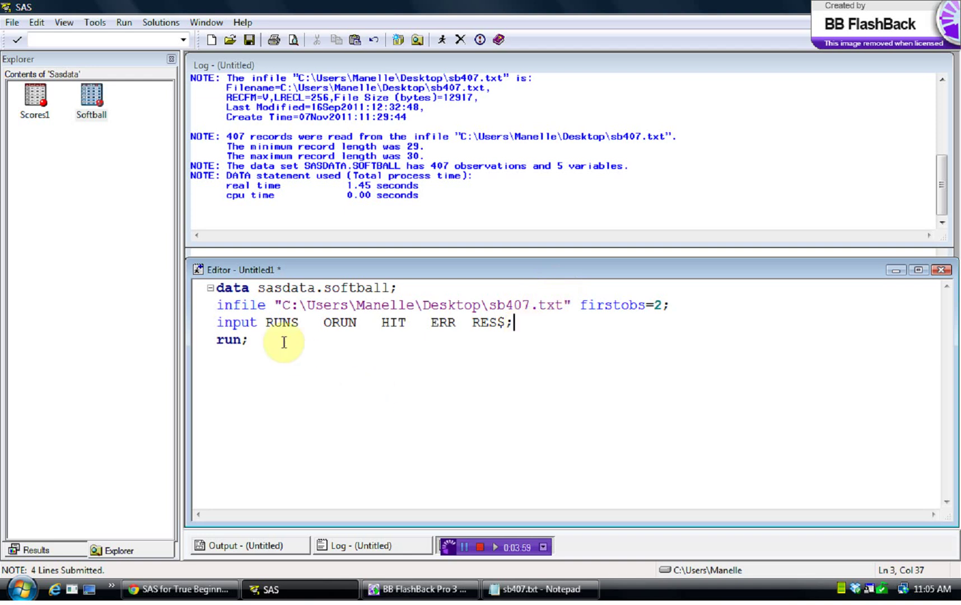
pyautogui.moveTo(259, 348); pyautogui.dragTo(213, 287)
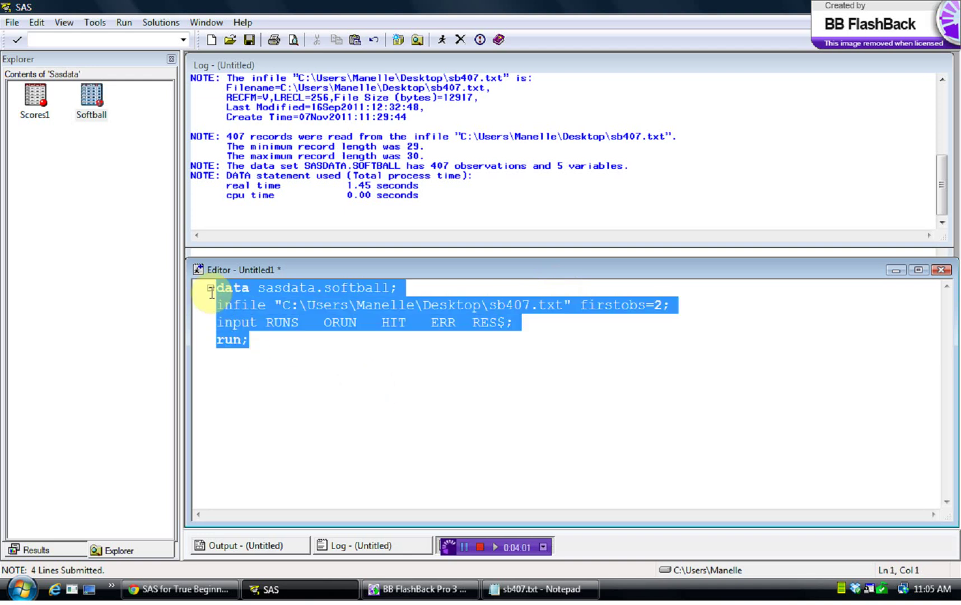
# - Clear the Log and submit the selected softball data step
pyautogui.click(434, 87)
pyautogui.hotkey('ctrl', 'e')
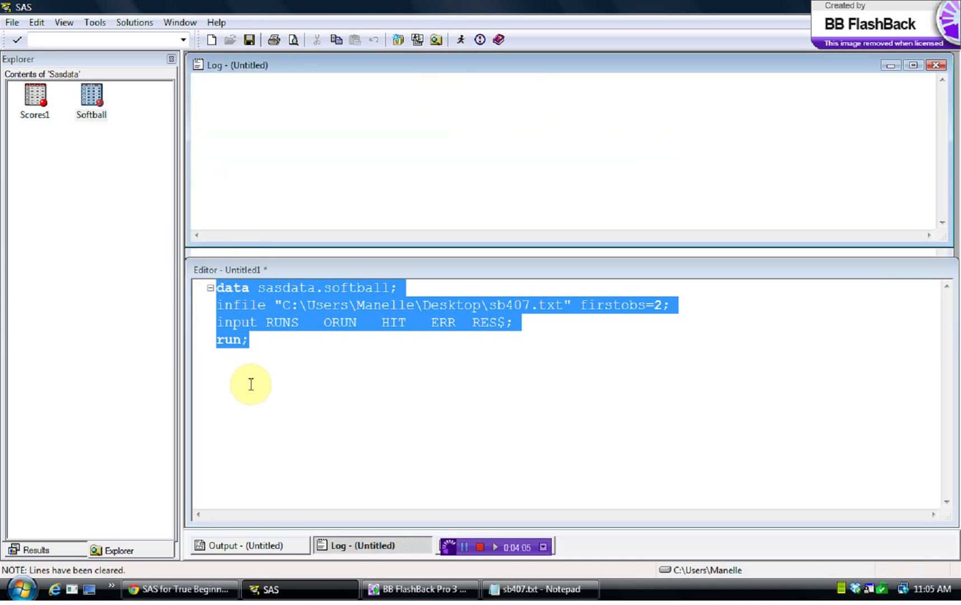
pyautogui.moveTo(256, 339); pyautogui.dragTo(211, 286)
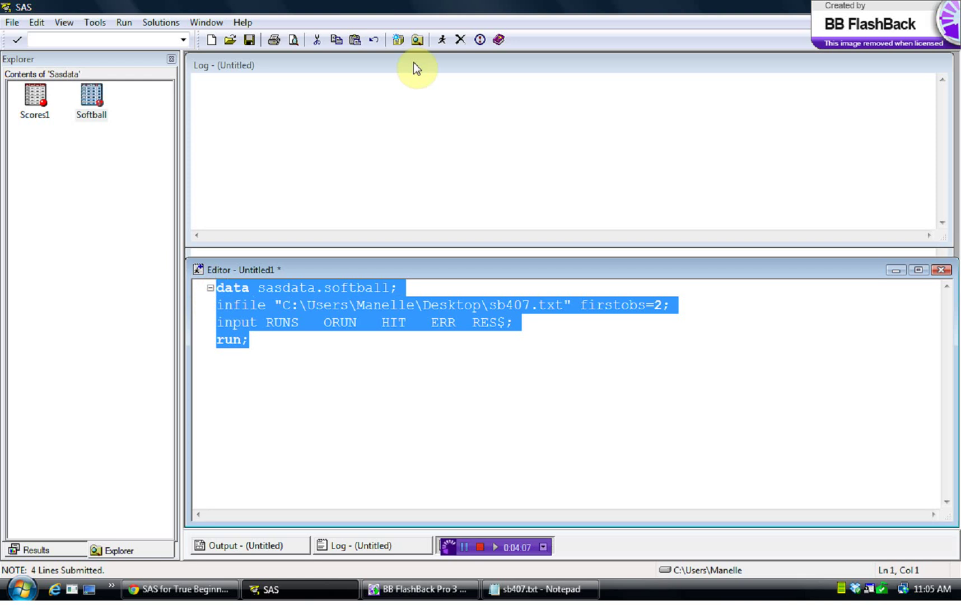
pyautogui.click(443, 40)
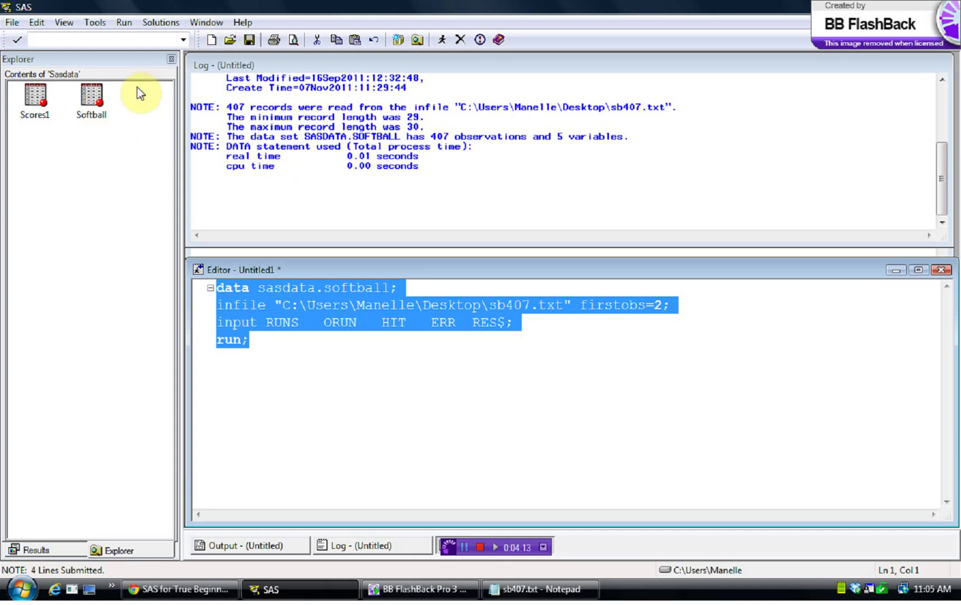
# - Browse the Sasdata.Softball table to check the RES values, then close it
pyautogui.click(124, 554)
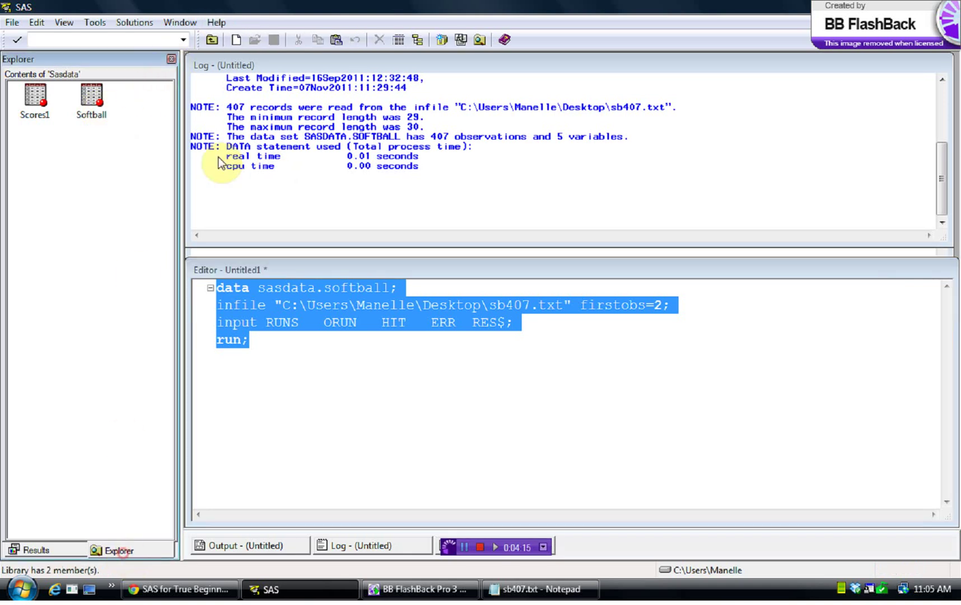
pyautogui.click(210, 42)
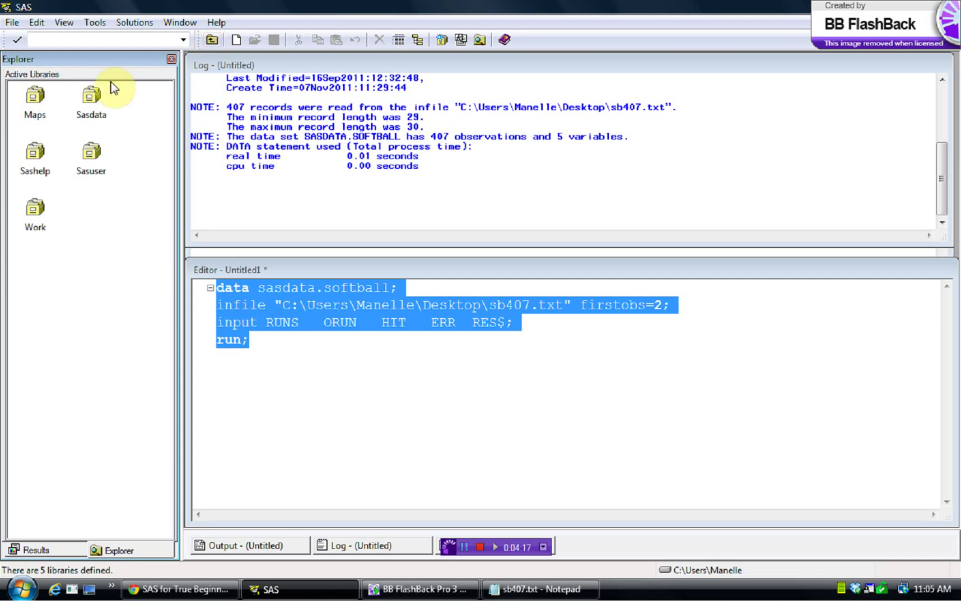
pyautogui.doubleClick(96, 97)
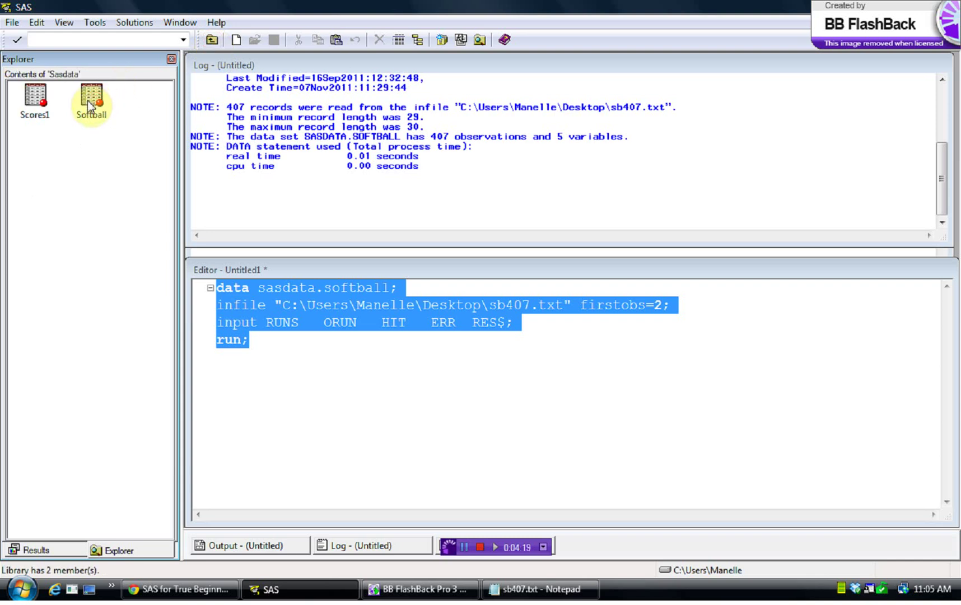
pyautogui.doubleClick(92, 100)
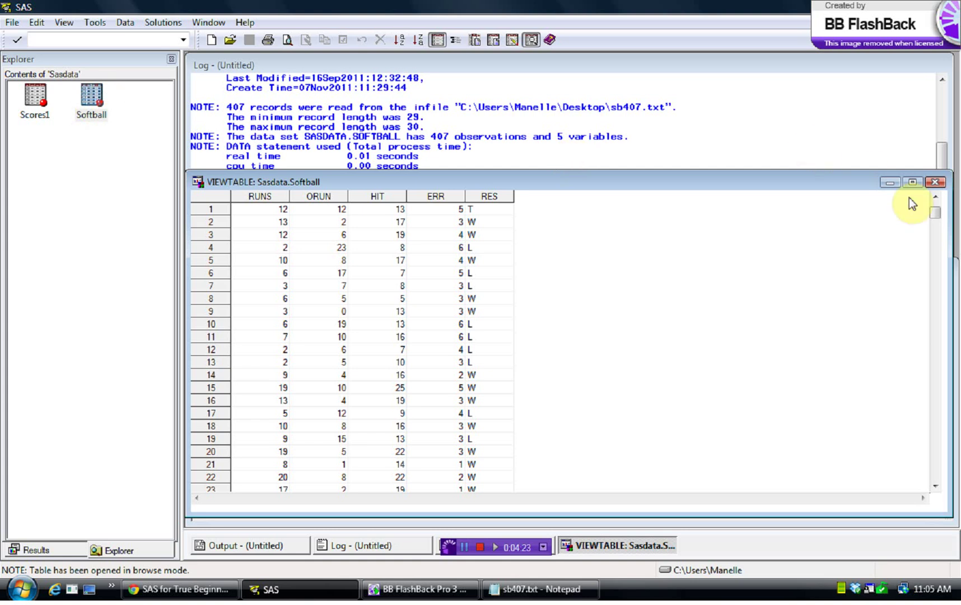
pyautogui.moveTo(935, 214)
pyautogui.mouseDown()
pyautogui.moveTo(943, 325)
pyautogui.moveTo(935, 485)
pyautogui.moveTo(936, 205)
pyautogui.mouseUp()
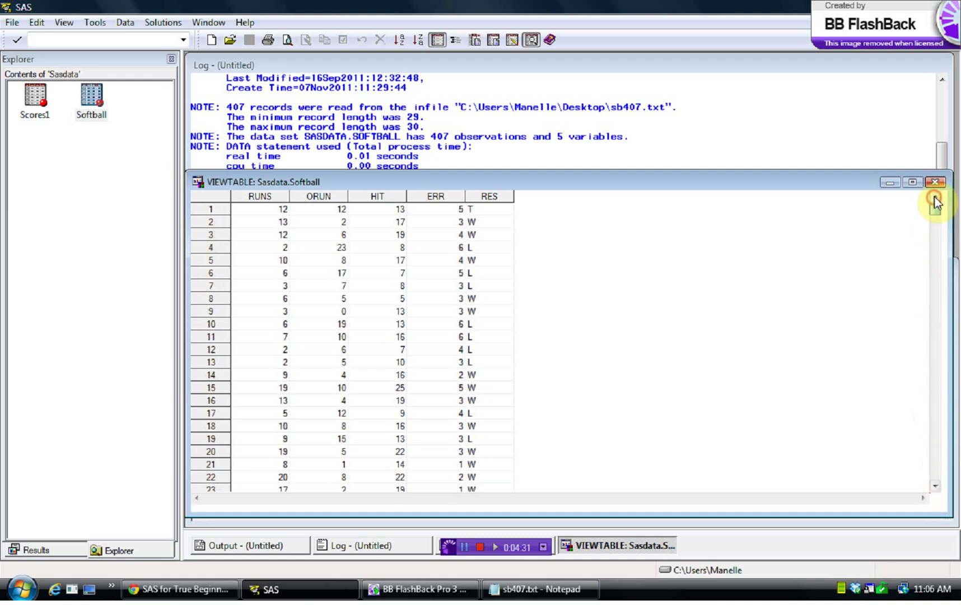
pyautogui.click(934, 183)
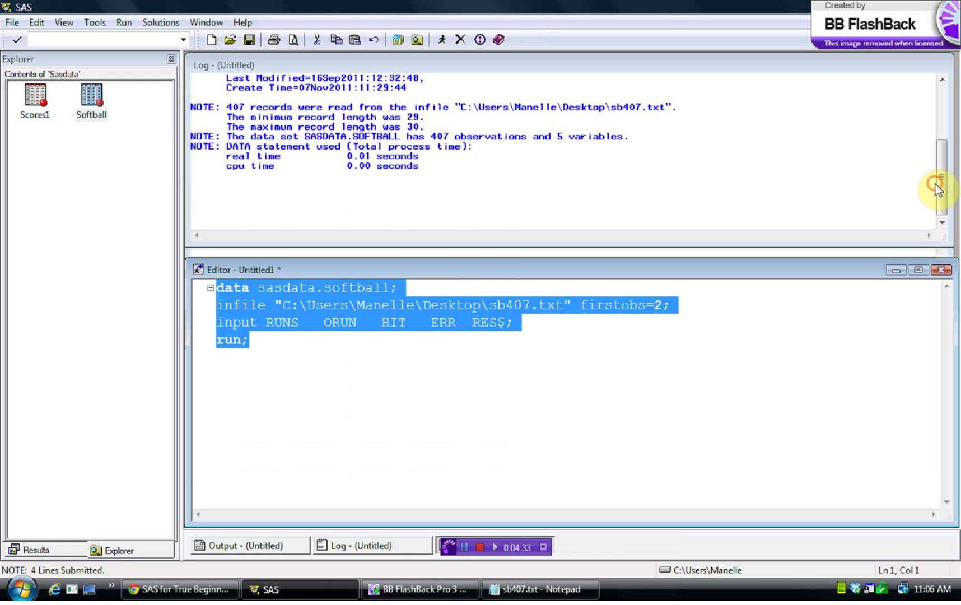
# - Select the infile line in the softball data step and clear the Log
pyautogui.click(352, 354)
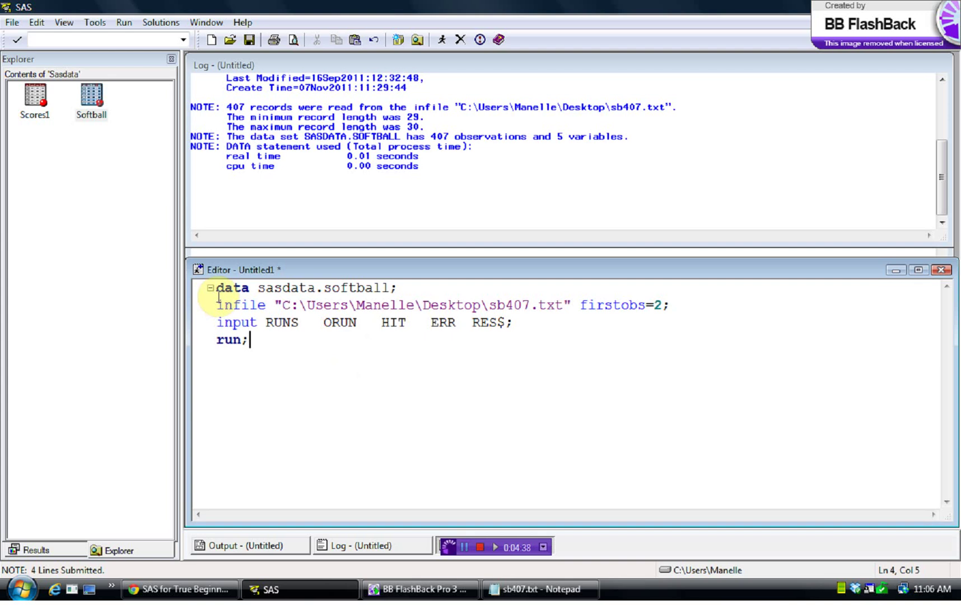
pyautogui.moveTo(218, 304); pyautogui.dragTo(674, 306)
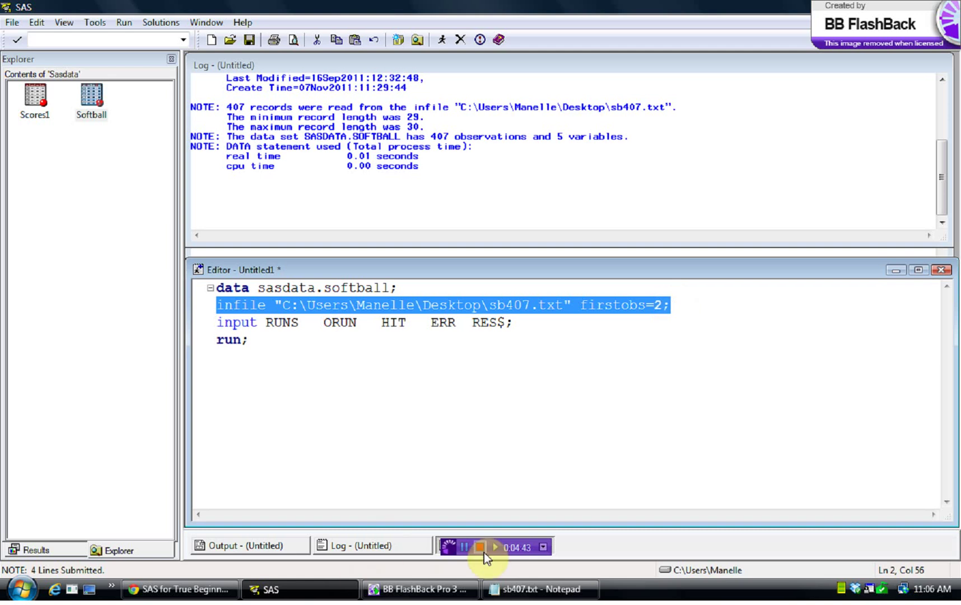
pyautogui.click(464, 551)
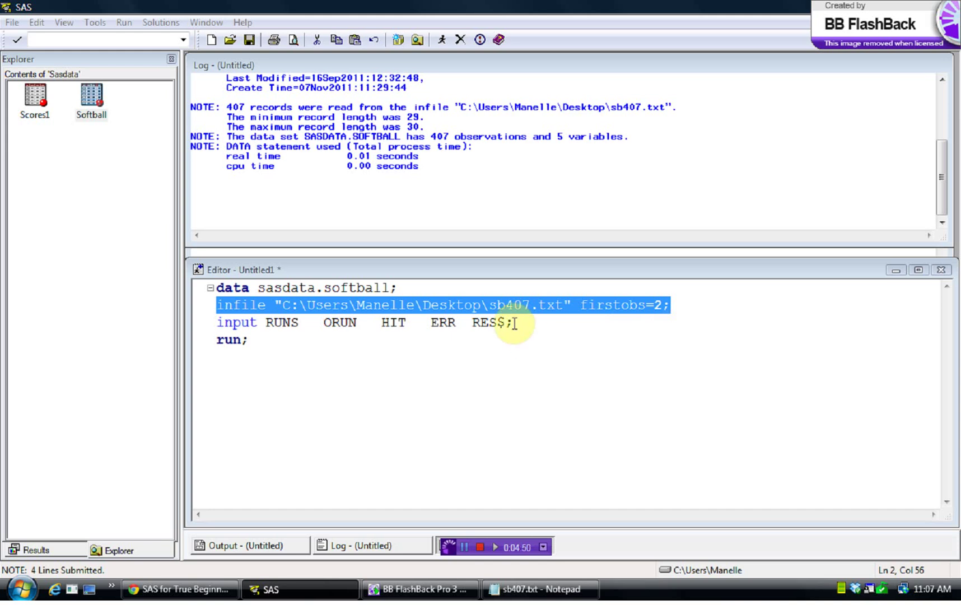
pyautogui.click(464, 547)
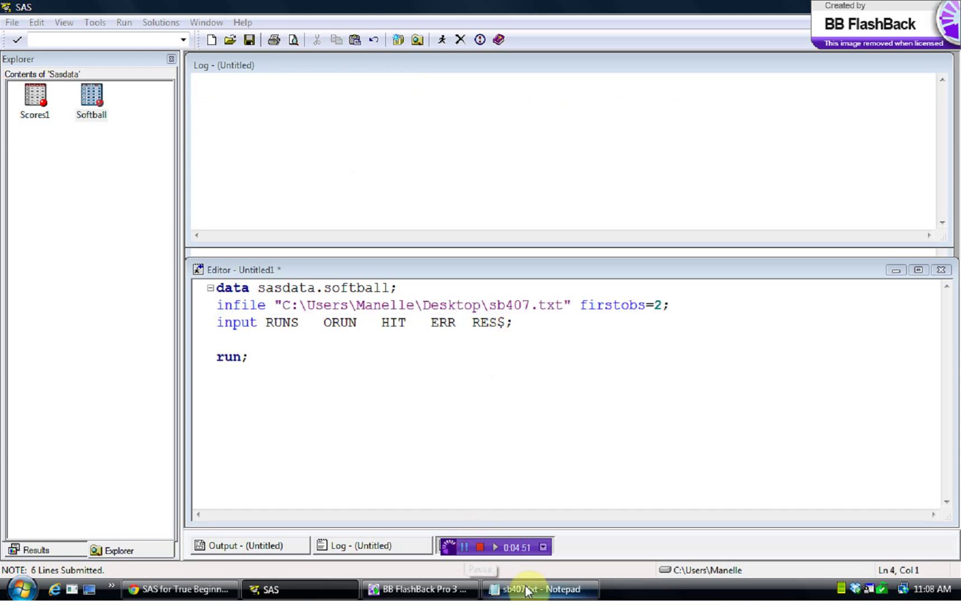
# - Check the ERR column heading in the sb407.txt raw data, then minimize Notepad
pyautogui.click(527, 589)
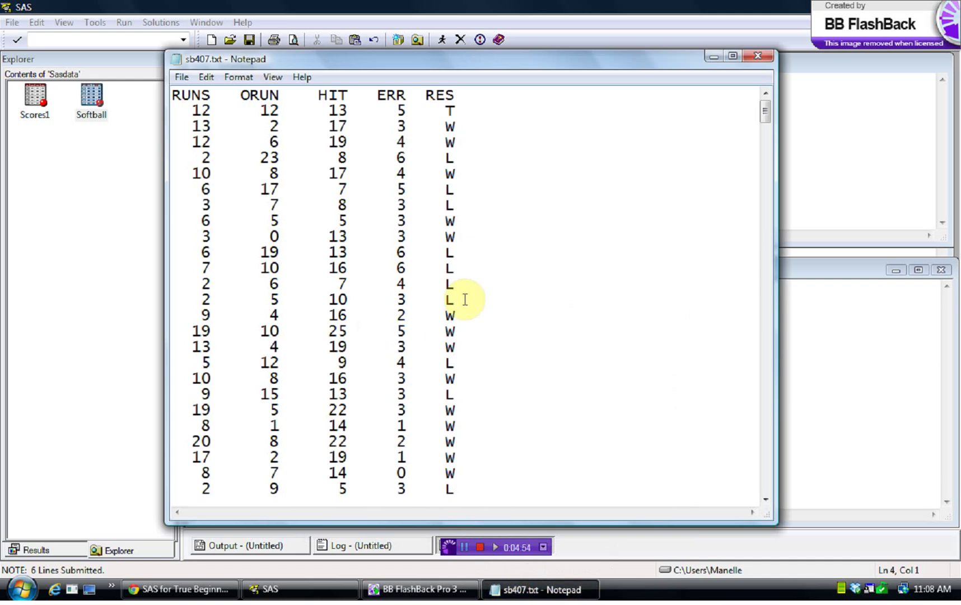
pyautogui.moveTo(408, 96); pyautogui.dragTo(375, 98)
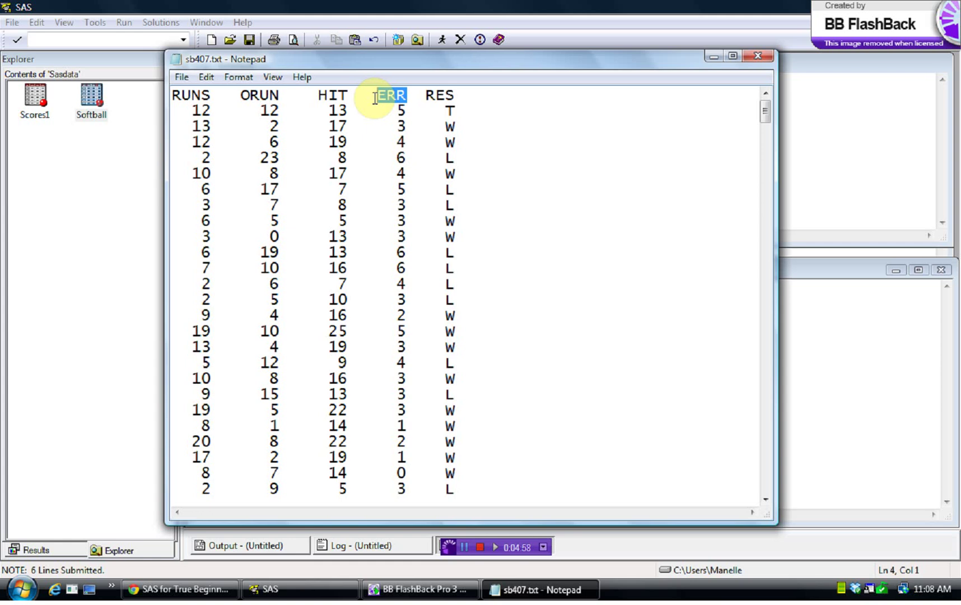
pyautogui.click(712, 57)
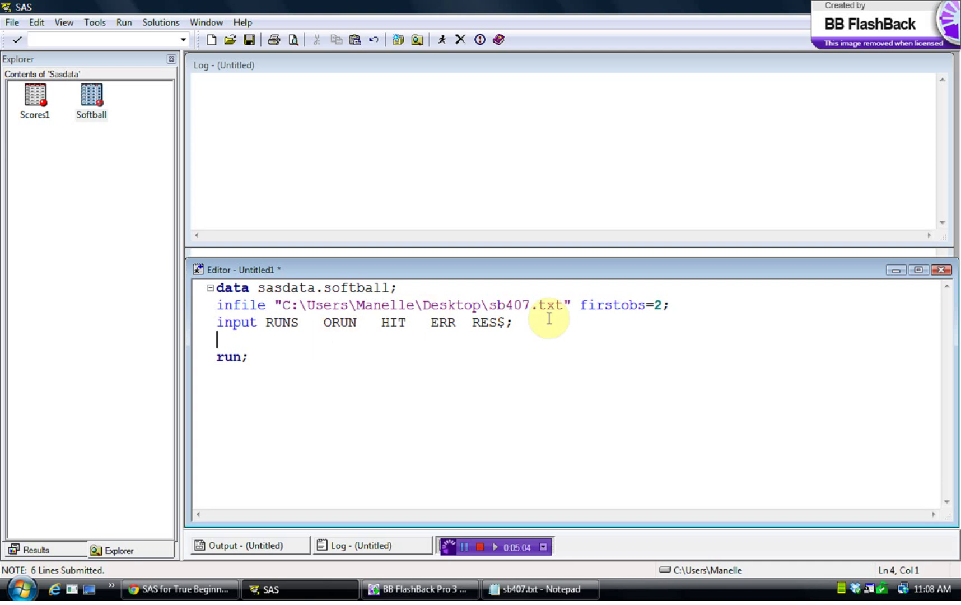
# - Add if err>=3 then careless="Y"; else careless="N"; and select the six data-step lines
pyautogui.write('if err')
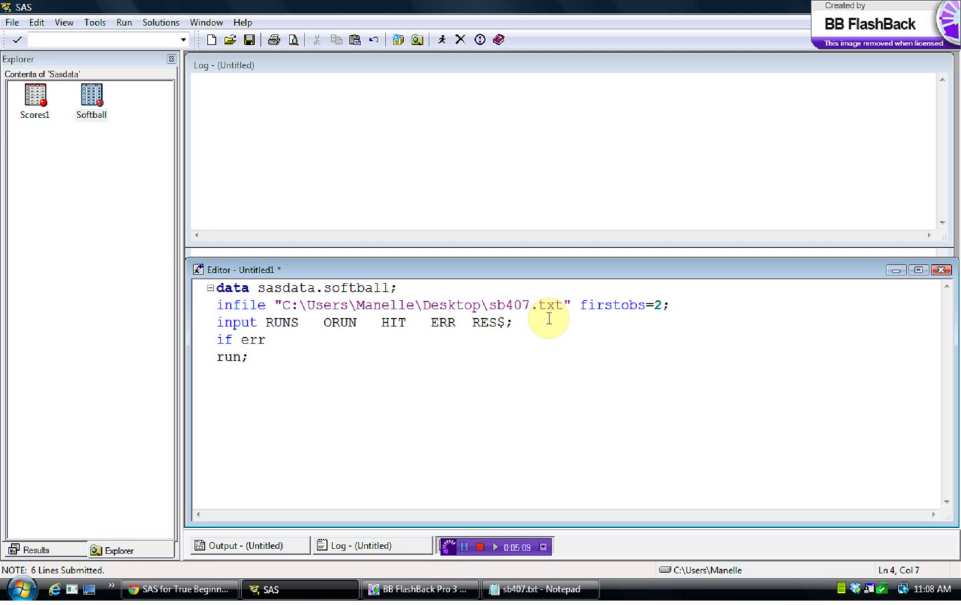
pyautogui.write('>=3 then care')
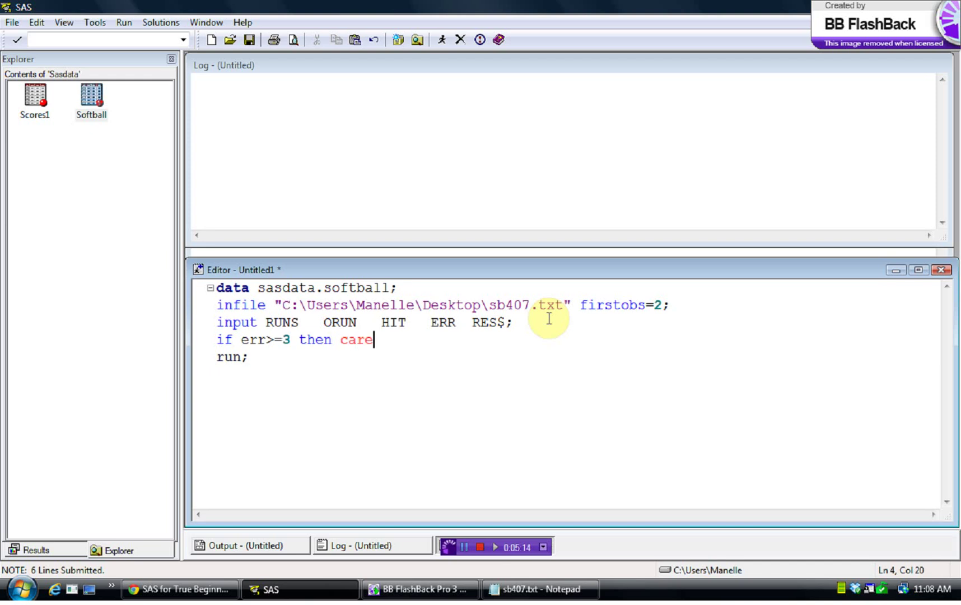
pyautogui.write('less="')
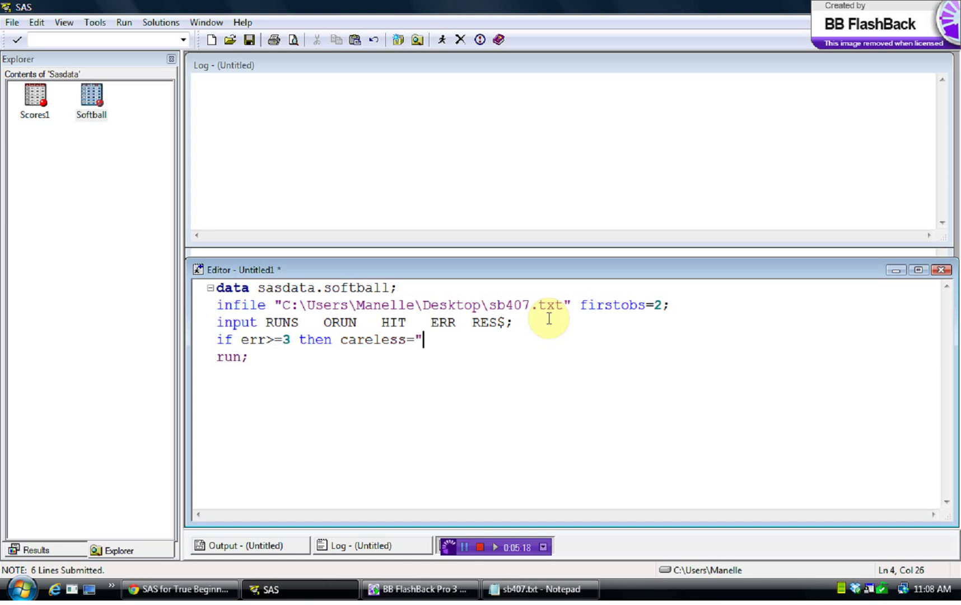
pyautogui.write('Y";')
pyautogui.press('Return')
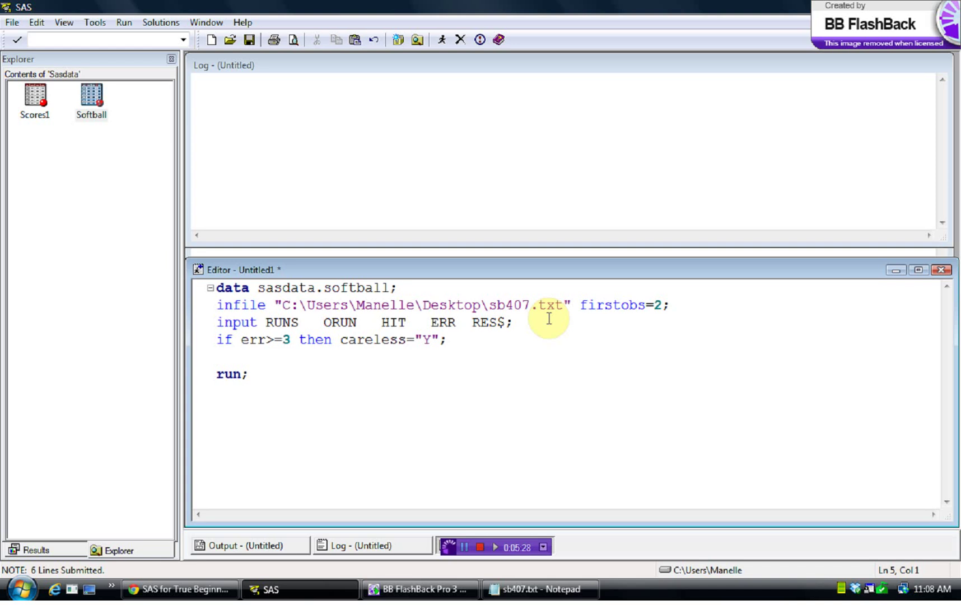
pyautogui.write('else careless')
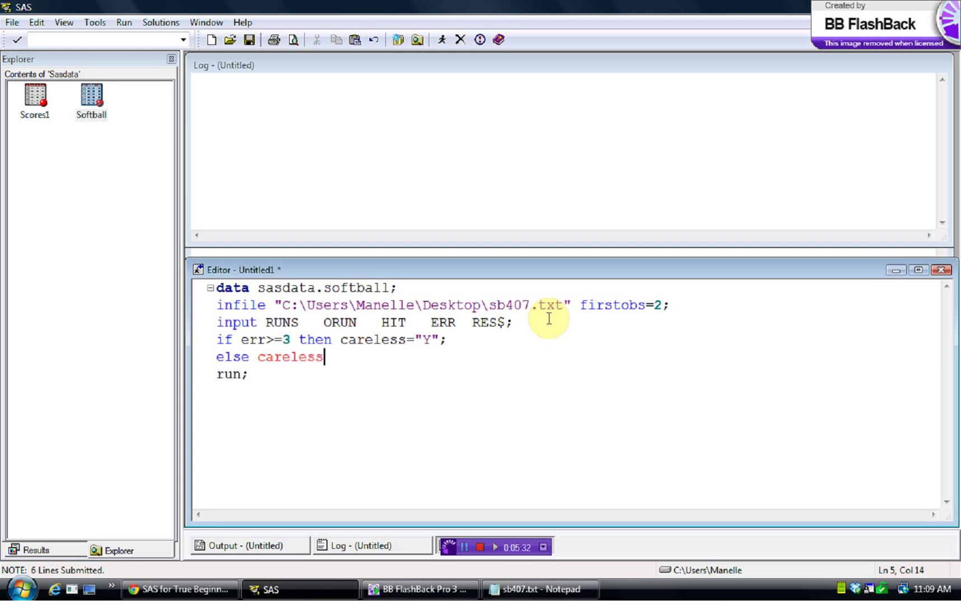
pyautogui.write('="N')
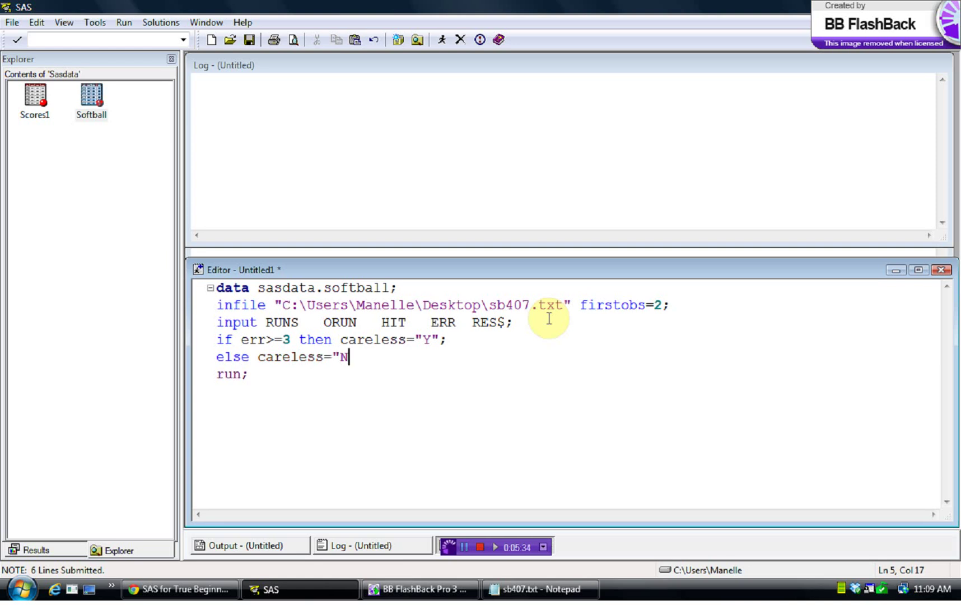
pyautogui.write('";')
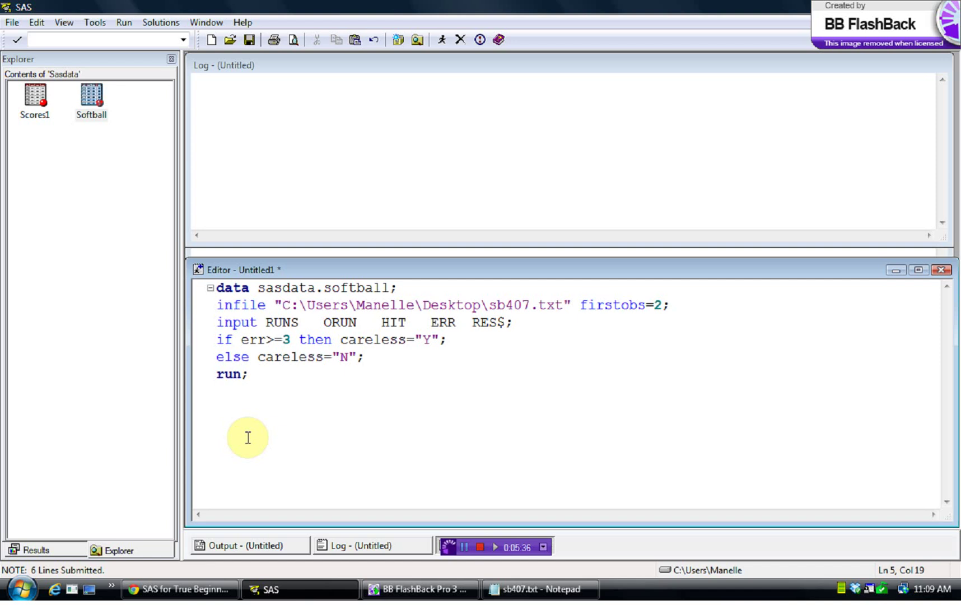
pyautogui.click(258, 380)
pyautogui.moveTo(257, 380); pyautogui.dragTo(203, 286)
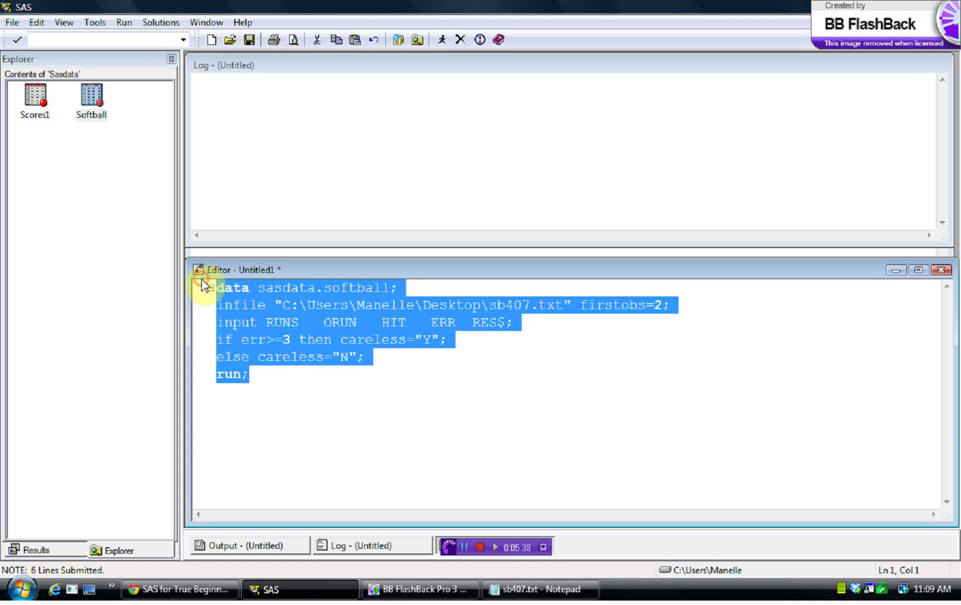
# - Submit the selected softball data step and open the Softball table from Explorer
pyautogui.rightClick(275, 305)
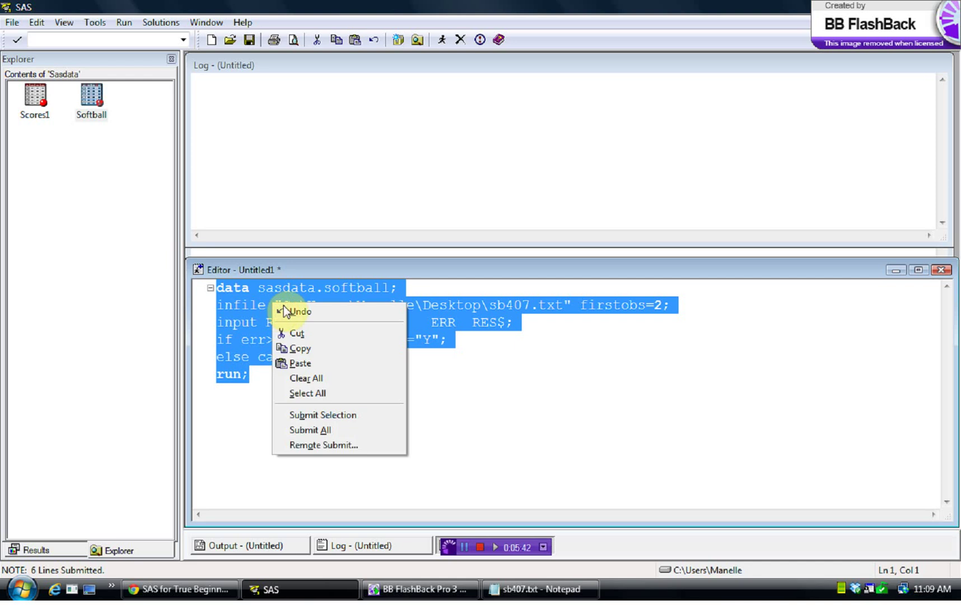
pyautogui.click(319, 414)
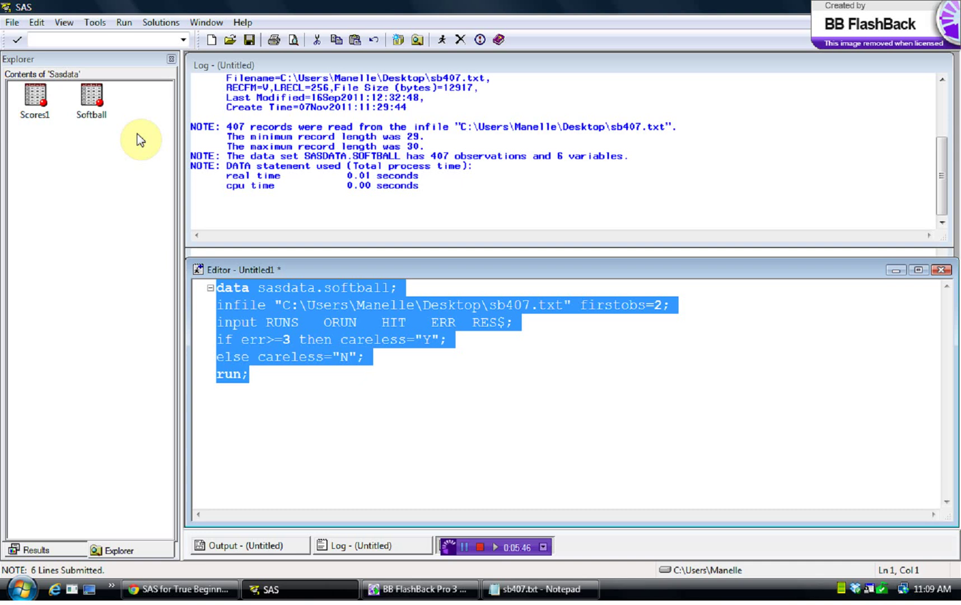
pyautogui.click(93, 101)
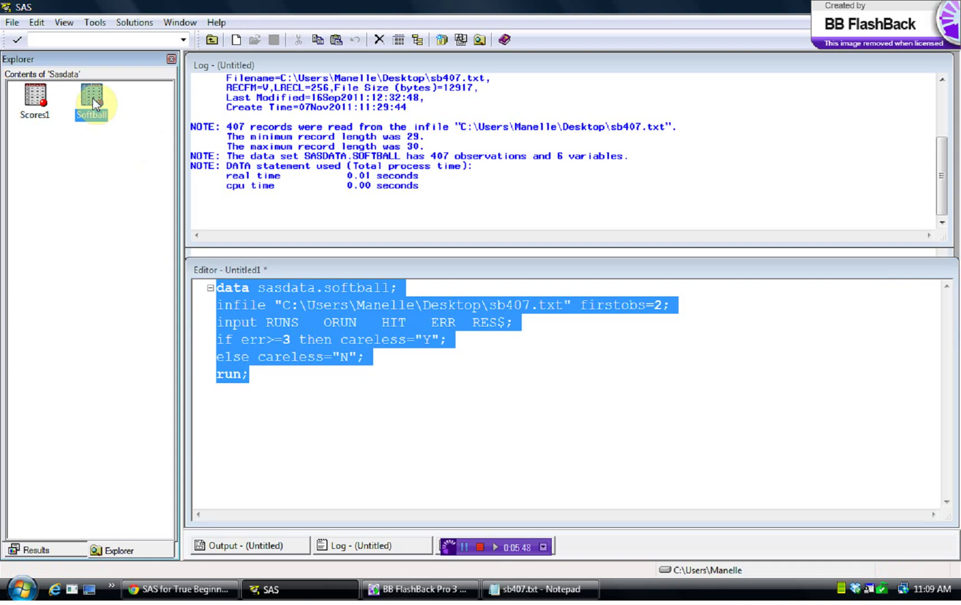
pyautogui.doubleClick(93, 100)
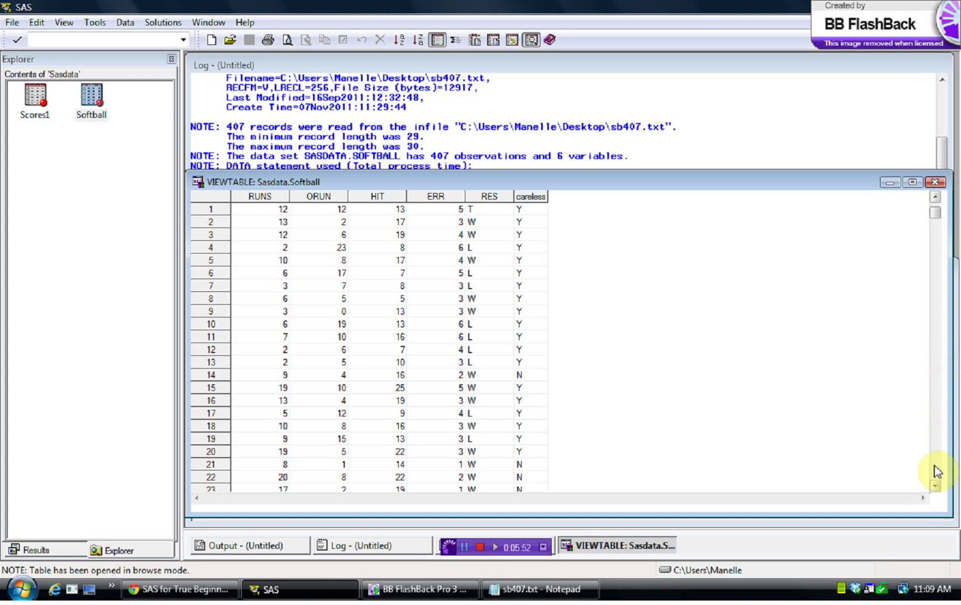
# - Maximize the Softball table to review the Y/N careless column, close it, and show the desktop
pyautogui.click(934, 197)
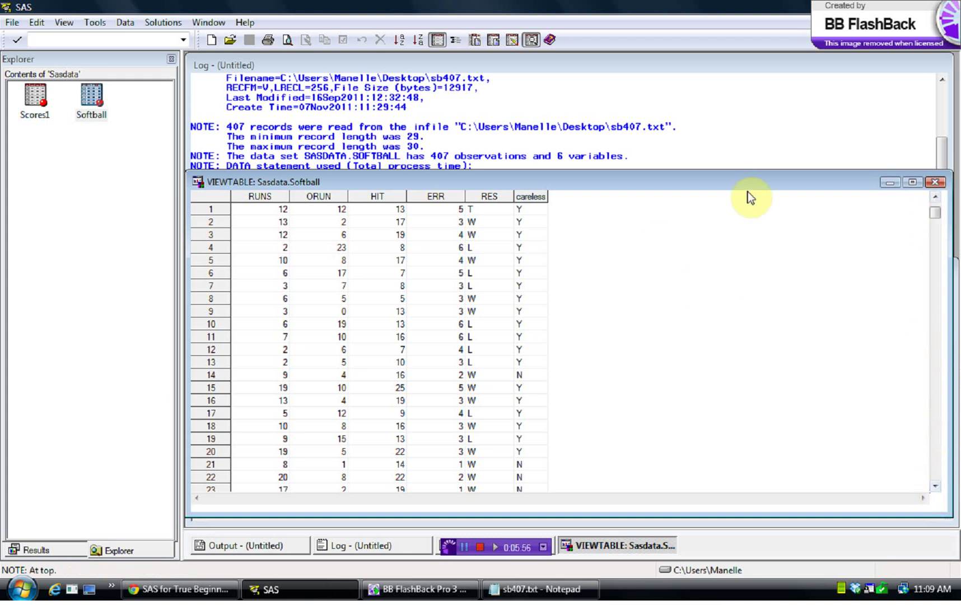
pyautogui.click(912, 182)
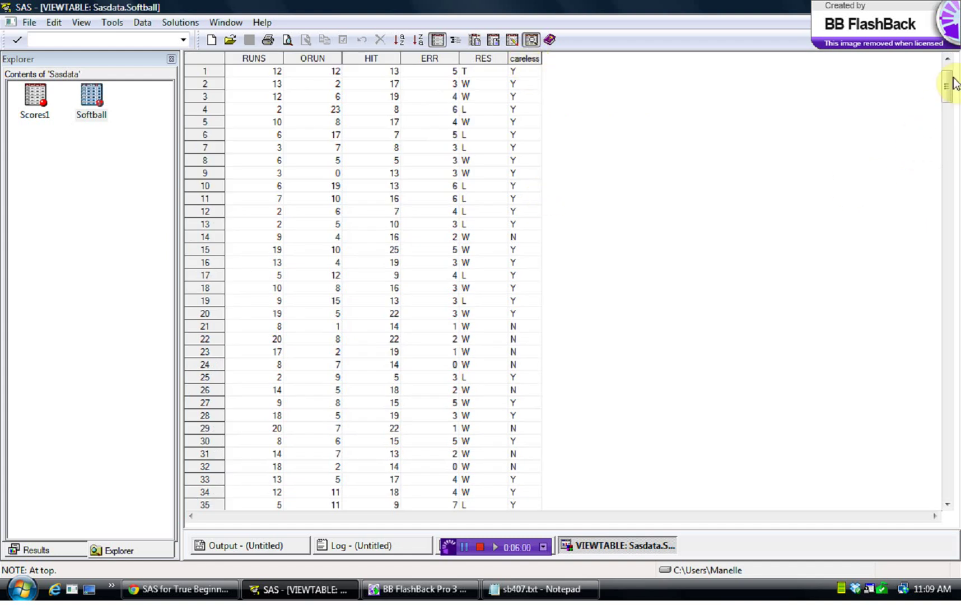
pyautogui.scroll(-4, 946, 84)
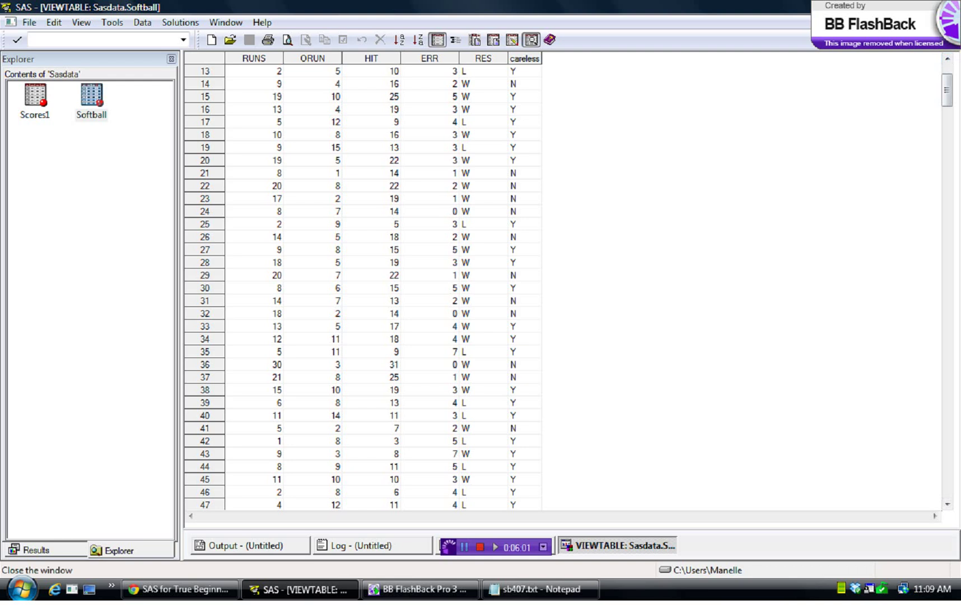
pyautogui.click(953, 22)
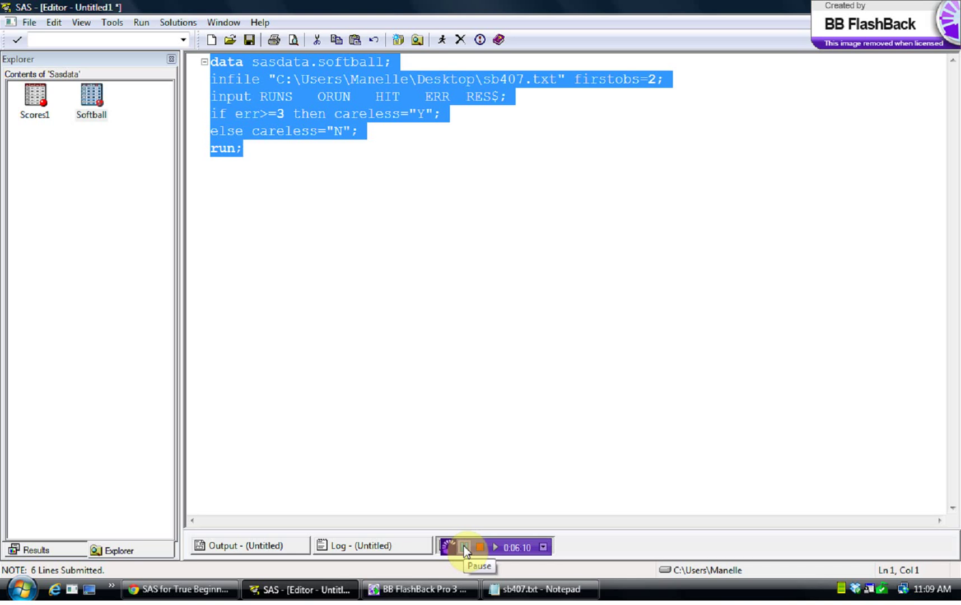
pyautogui.press('super+d')
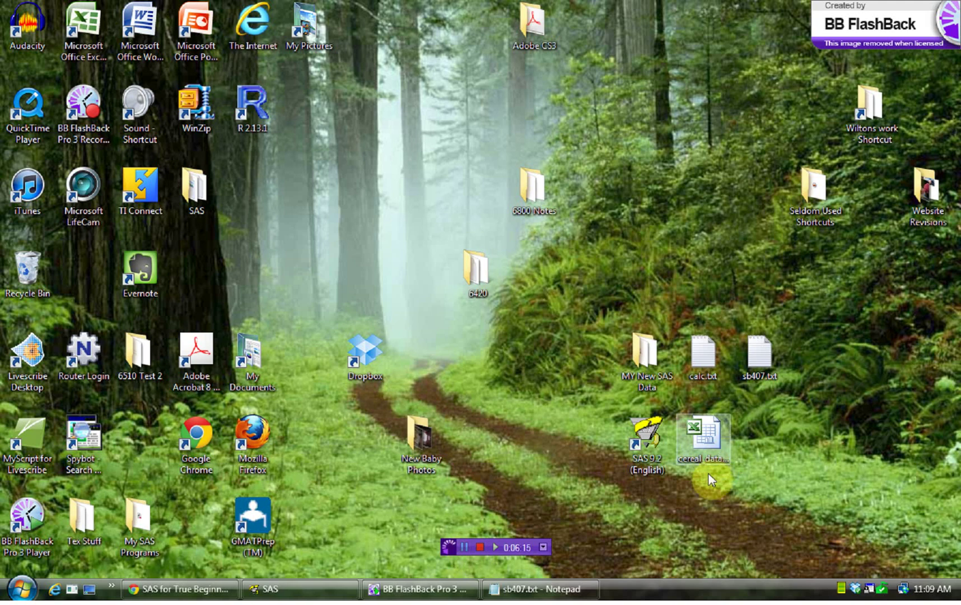
pyautogui.doubleClick(707, 434)
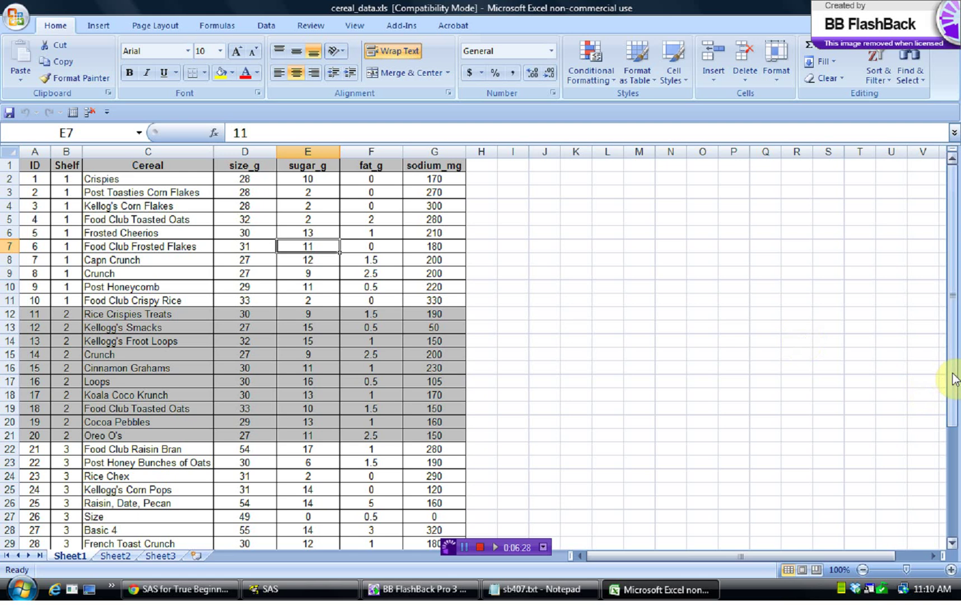
pyautogui.moveTo(953, 380); pyautogui.dragTo(956, 310)
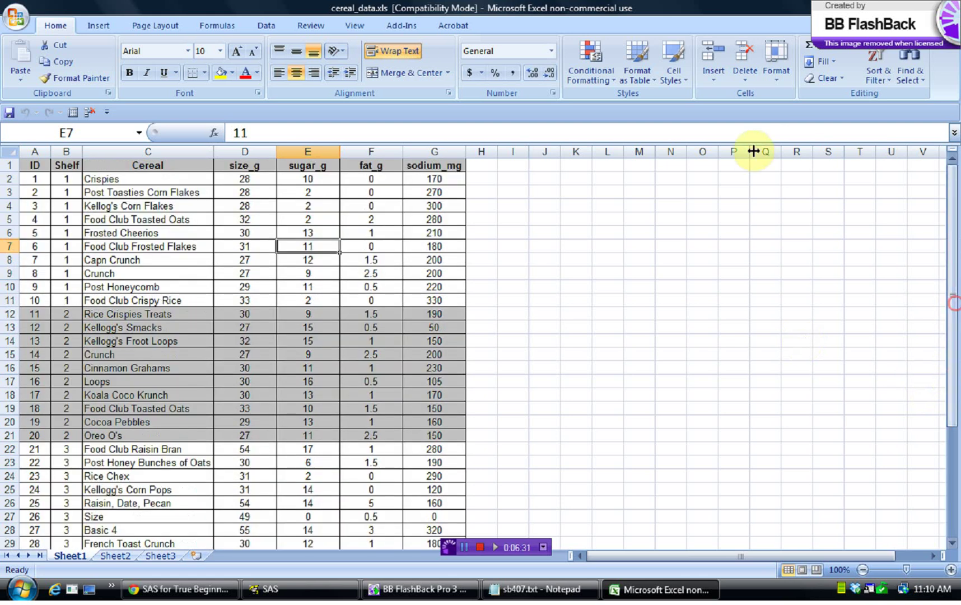
pyautogui.click(14, 22)
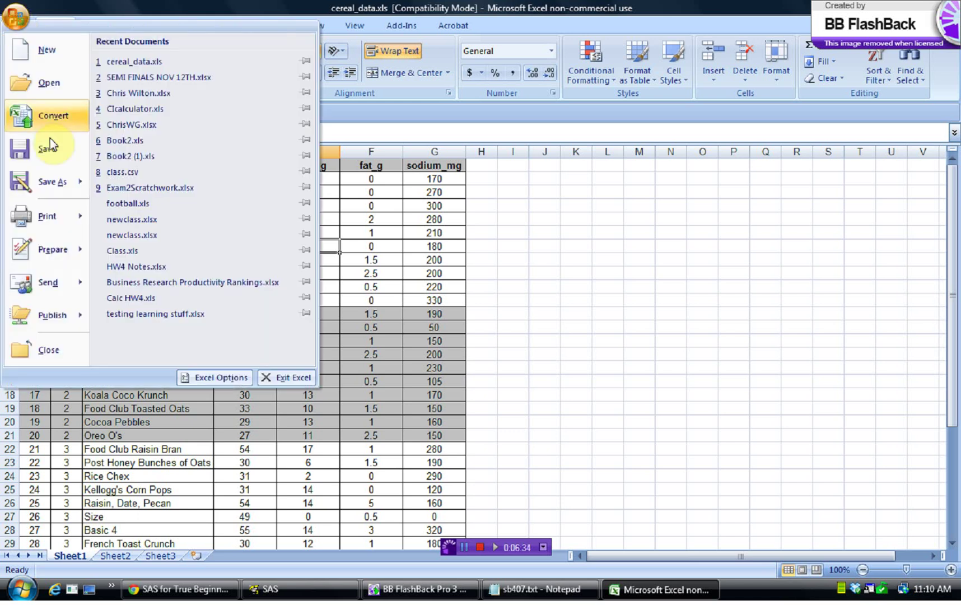
pyautogui.moveTo(52, 184)
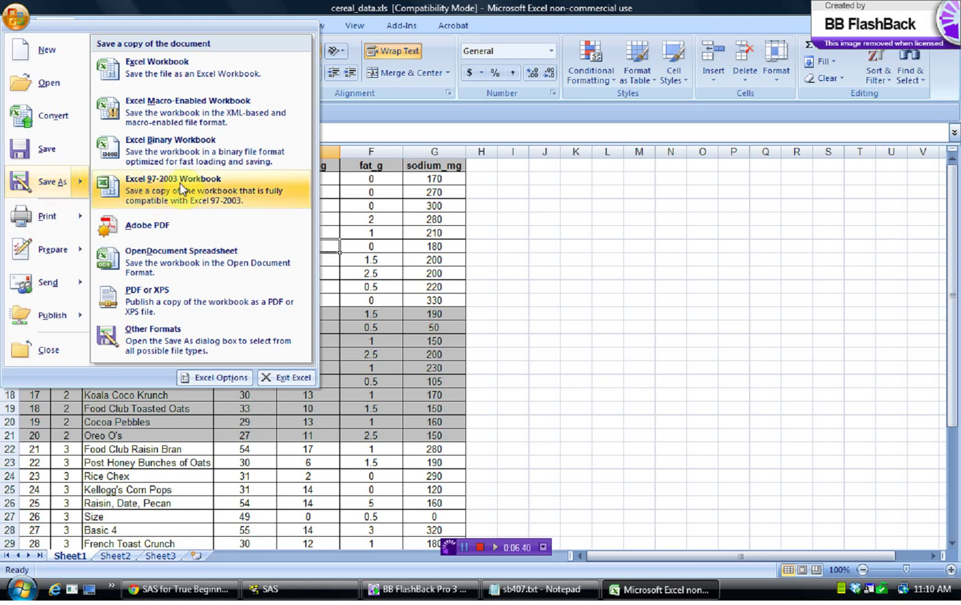
pyautogui.click(708, 193)
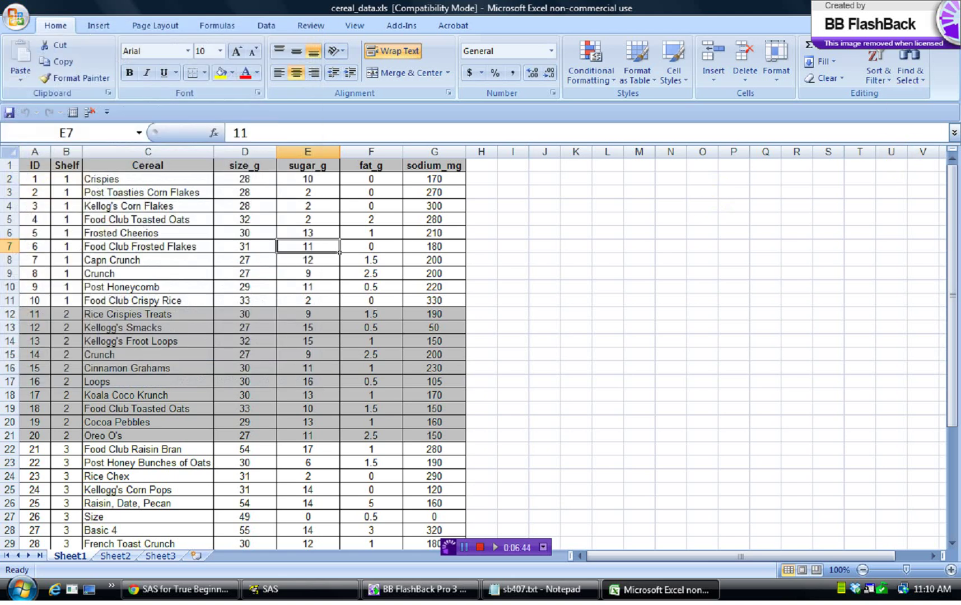
pyautogui.click(950, 7)
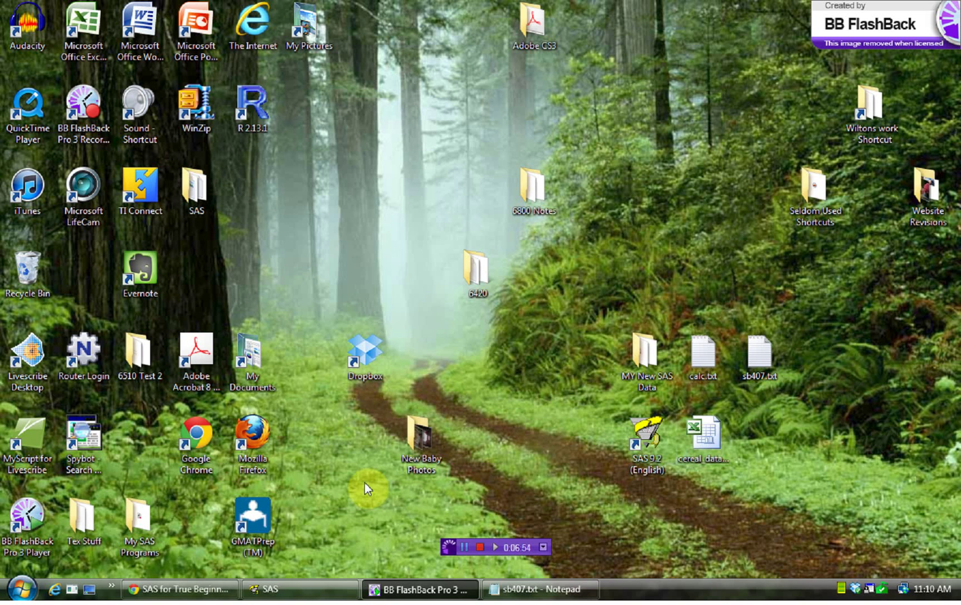
# - Start an Excel import in SAS with Desktop\cereal_data.xls as the source workbook
pyautogui.click(314, 589)
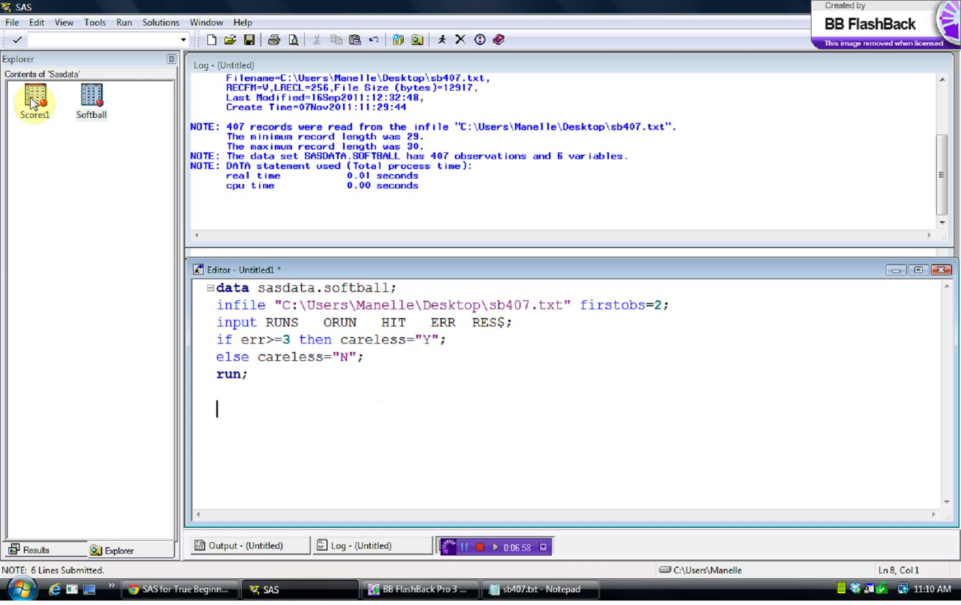
pyautogui.click(13, 24)
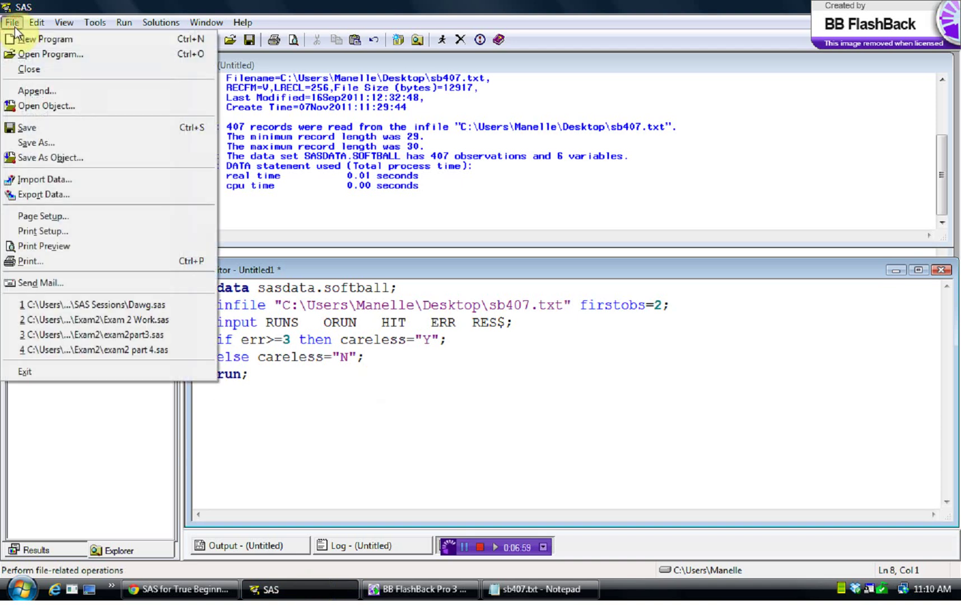
pyautogui.click(52, 182)
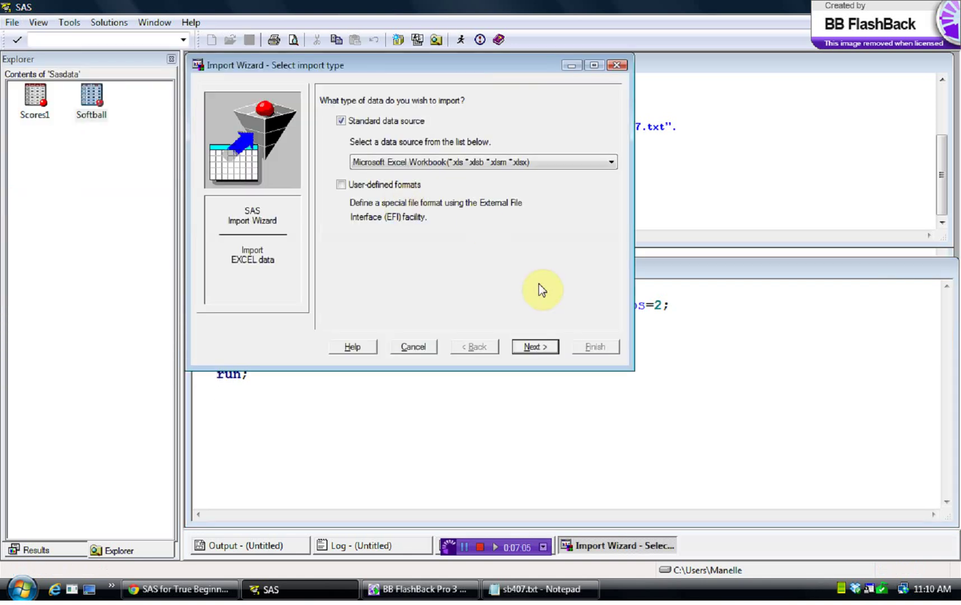
pyautogui.click(536, 346)
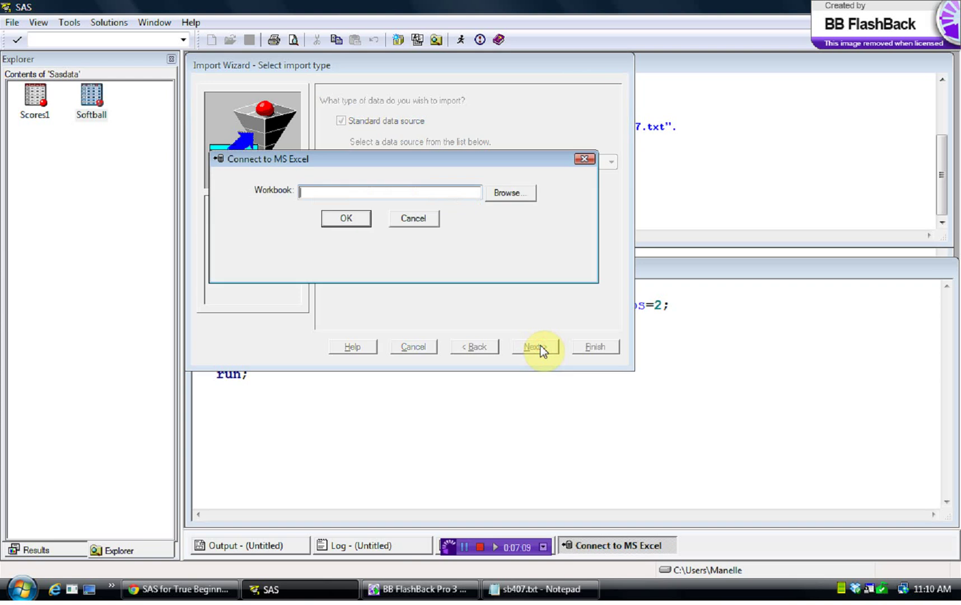
pyautogui.click(520, 188)
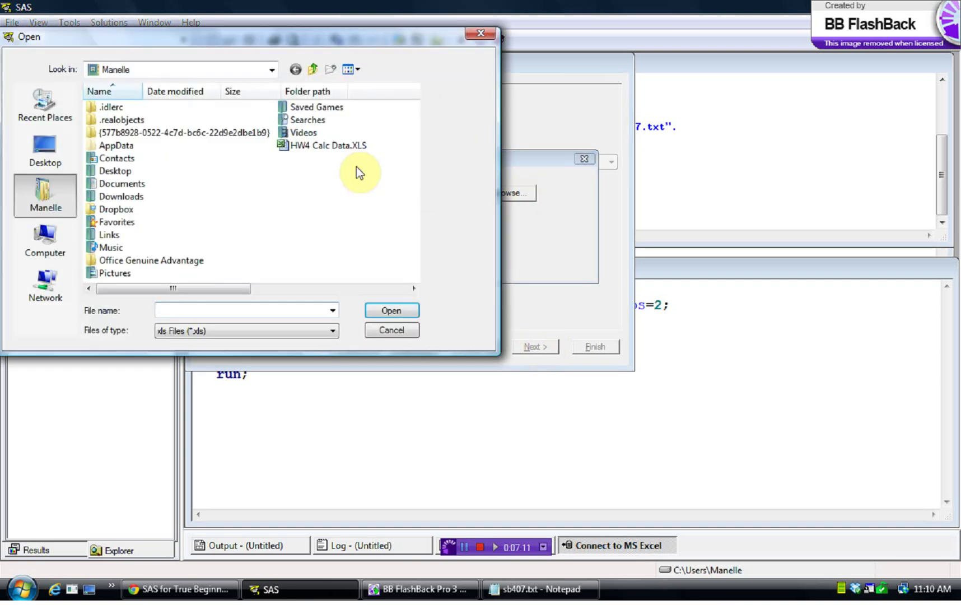
pyautogui.click(313, 70)
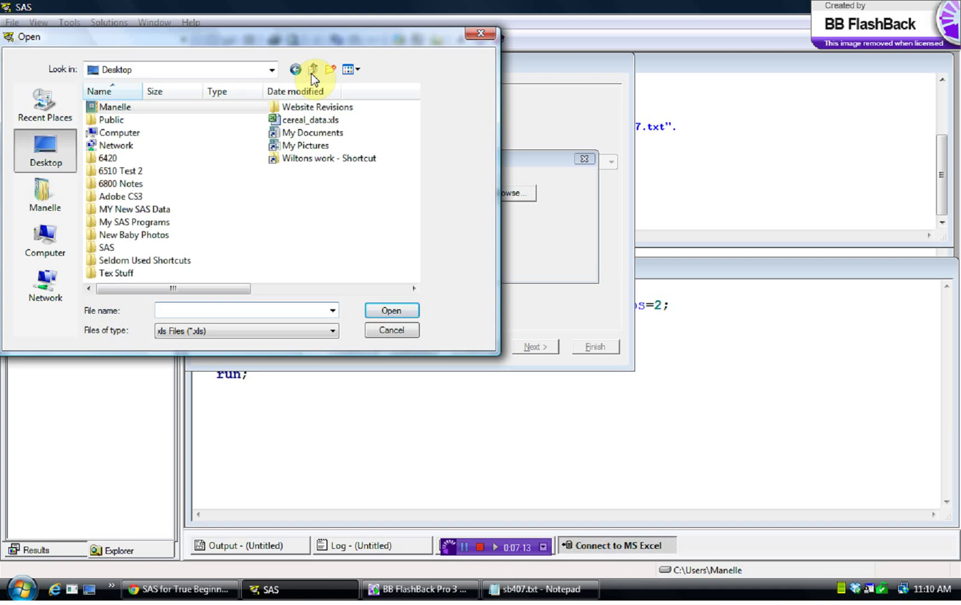
pyautogui.doubleClick(297, 119)
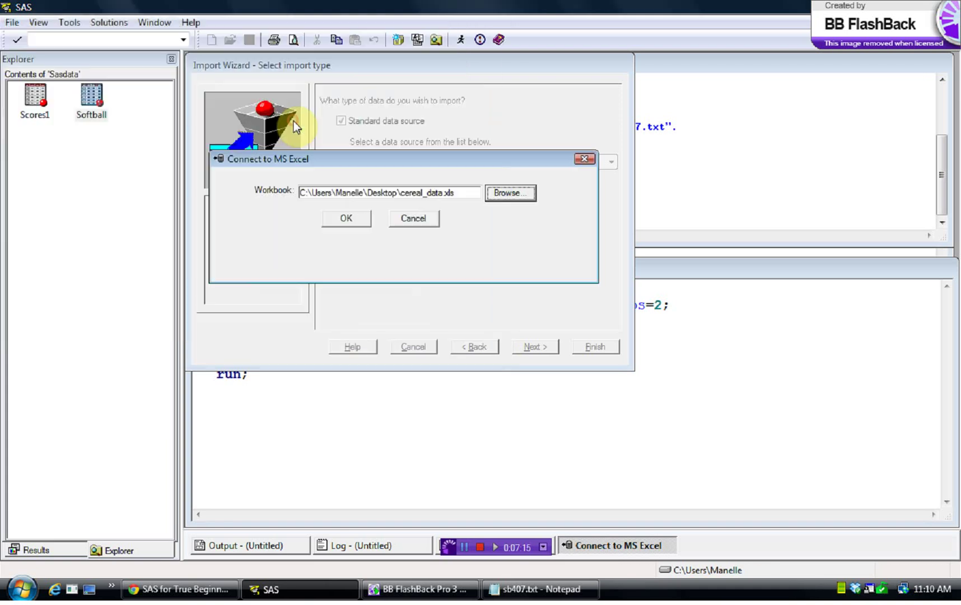
pyautogui.click(356, 220)
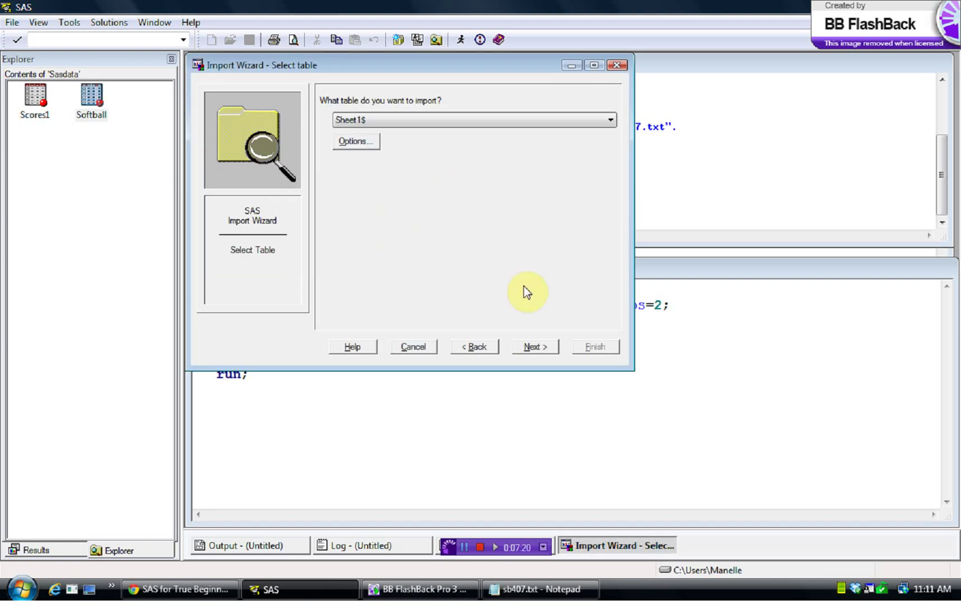
# - Import Sheet1$ into the WORK library as member 'Ceraal' and finish the wizard
pyautogui.click(610, 120)
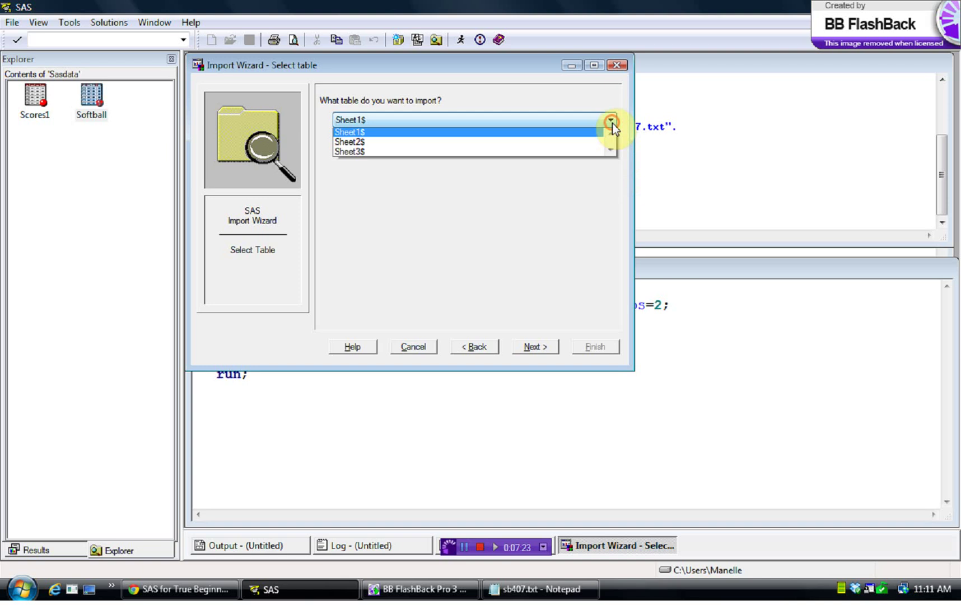
pyautogui.click(610, 120)
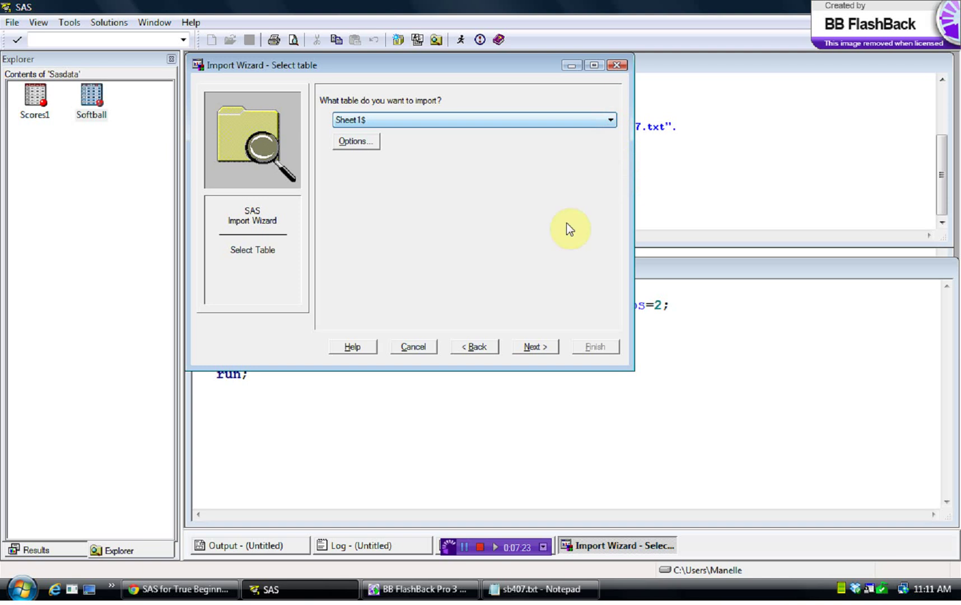
pyautogui.click(544, 345)
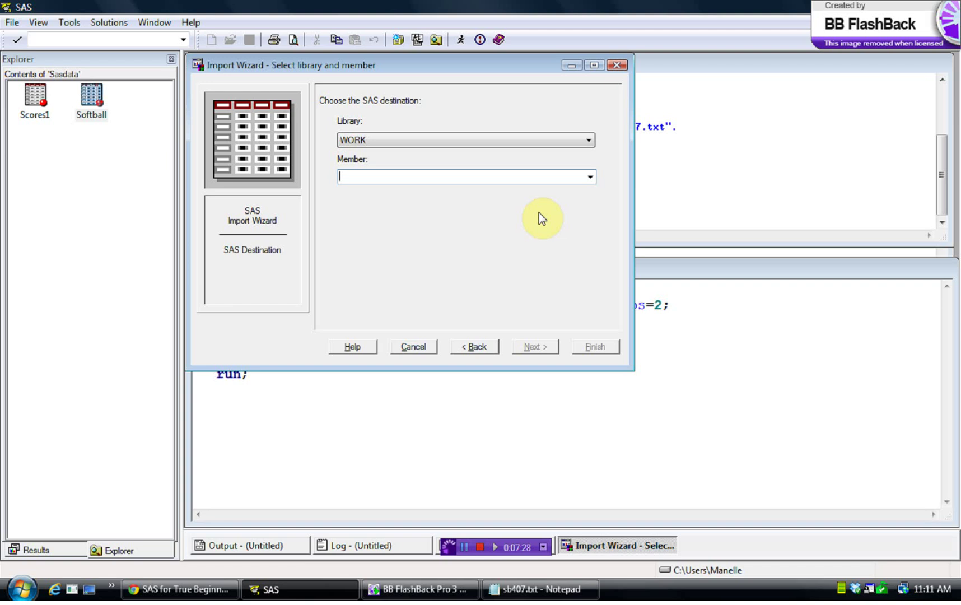
pyautogui.write('Cera')
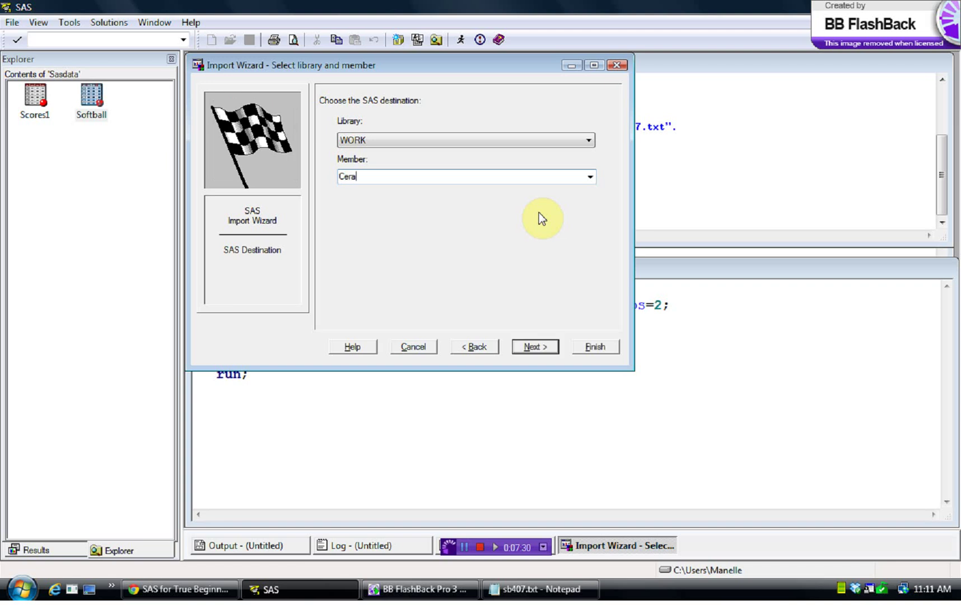
pyautogui.write('al')
pyautogui.click(537, 346)
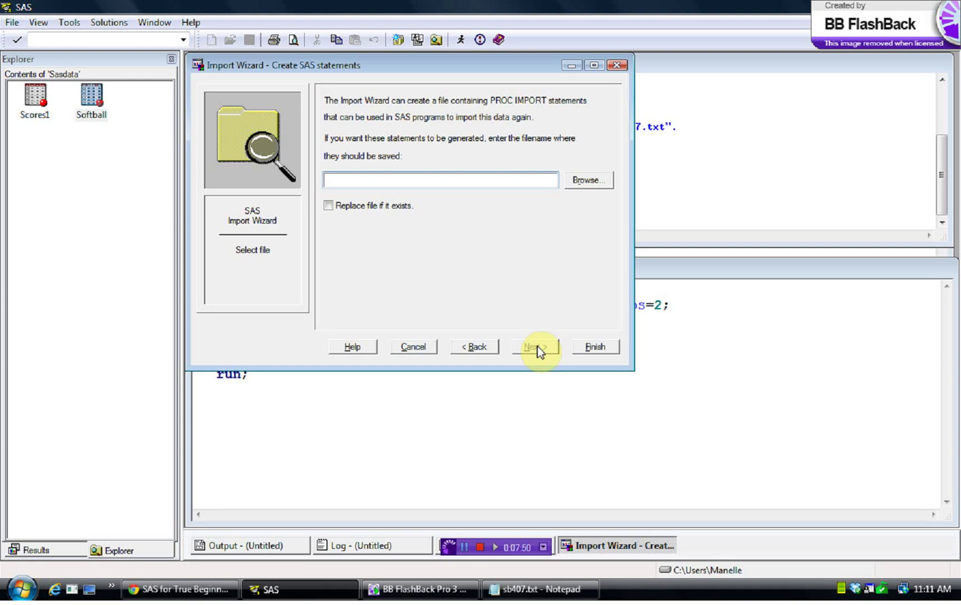
pyautogui.click(610, 348)
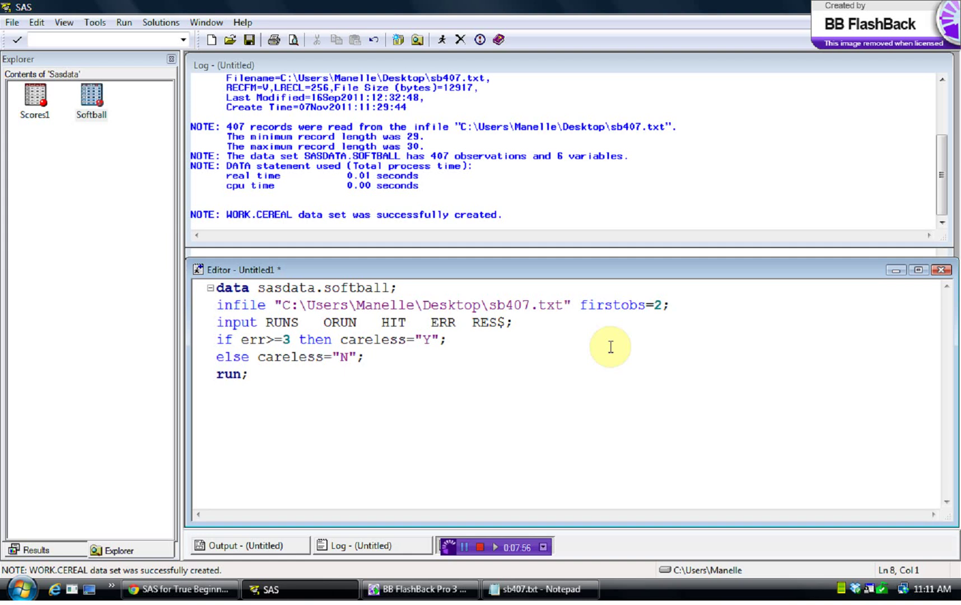
# - Go up to the library list, open Work, and view the Cereal table's 40 rows
pyautogui.click(501, 217)
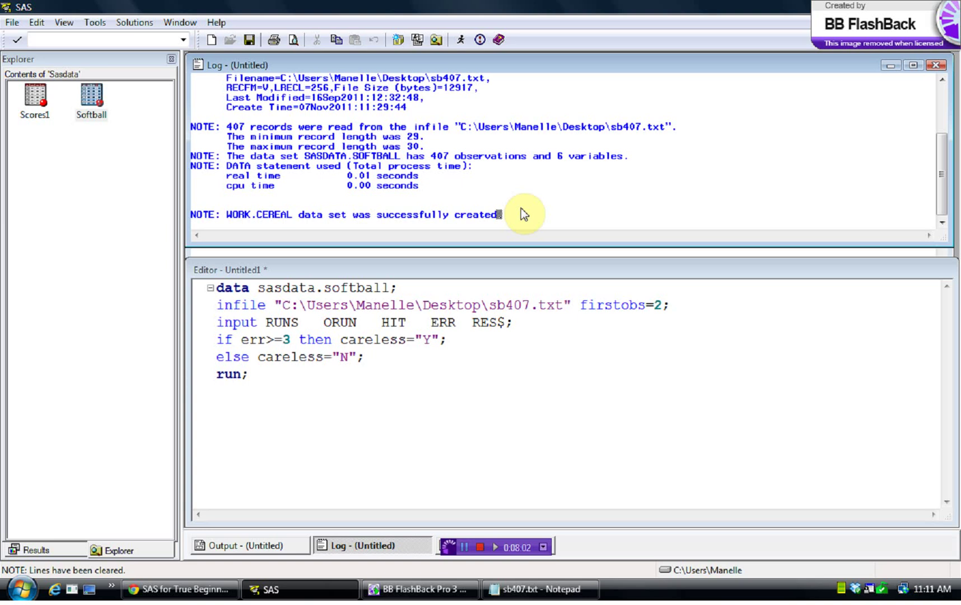
pyautogui.click(129, 201)
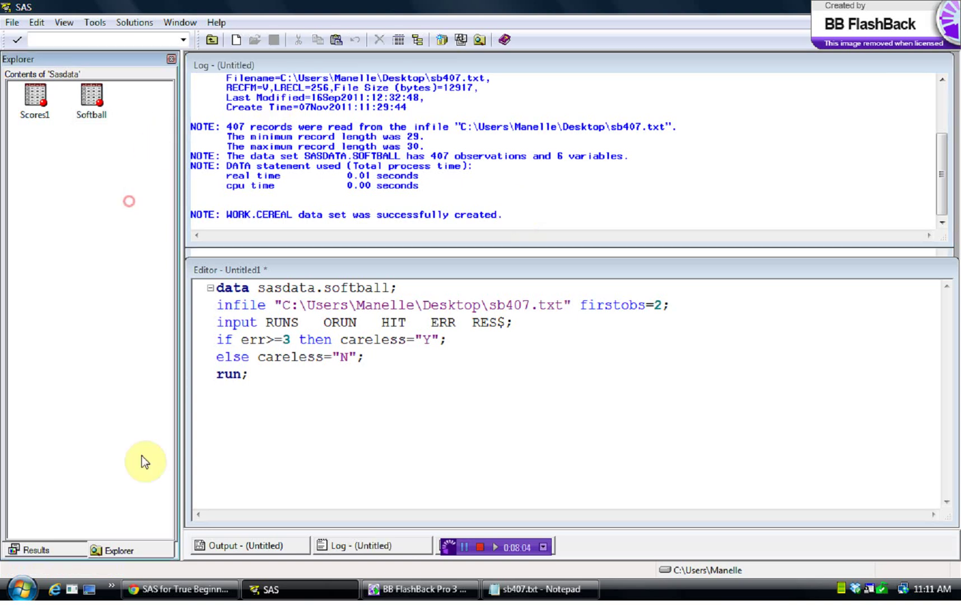
pyautogui.click(130, 549)
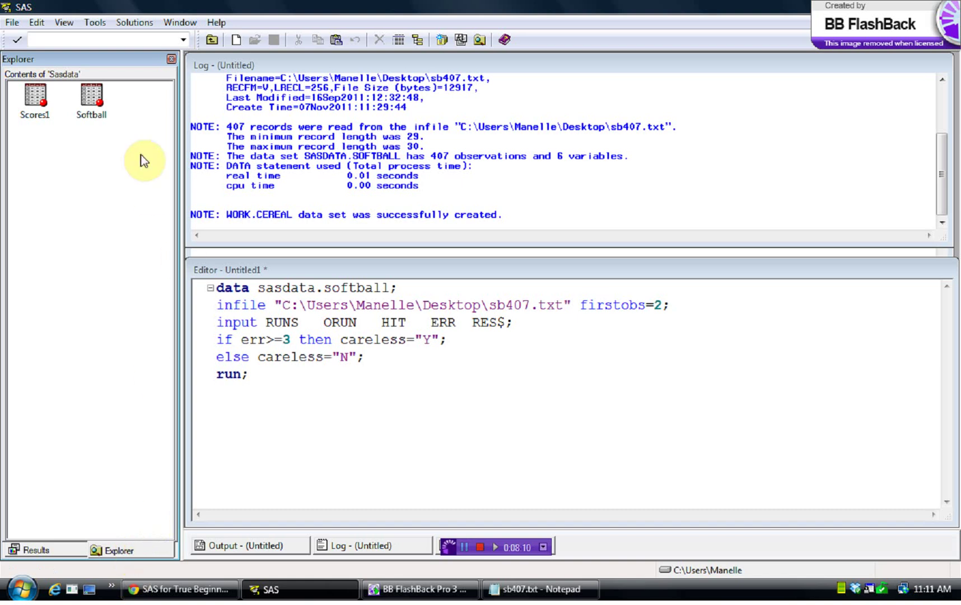
pyautogui.click(212, 39)
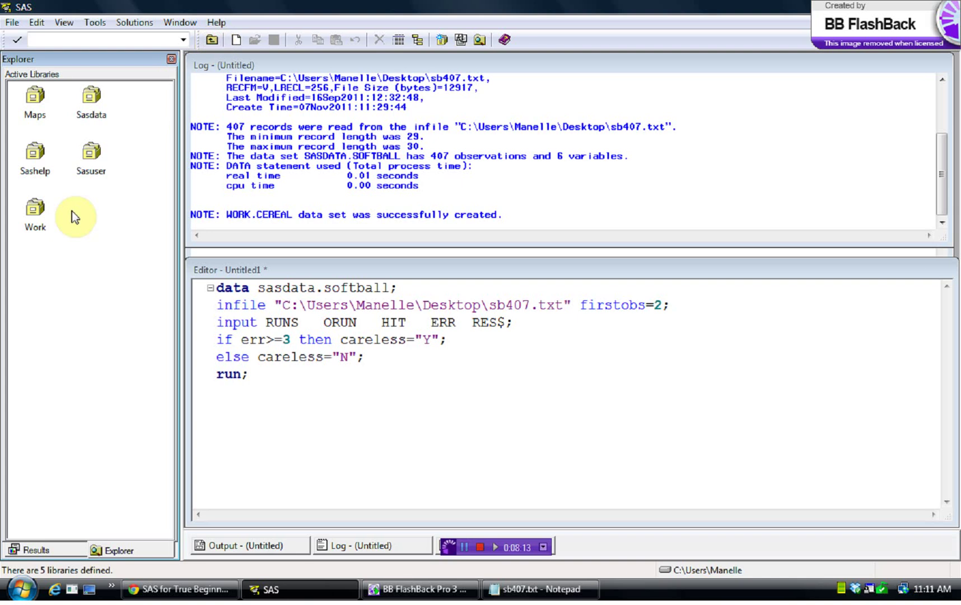
pyautogui.doubleClick(35, 210)
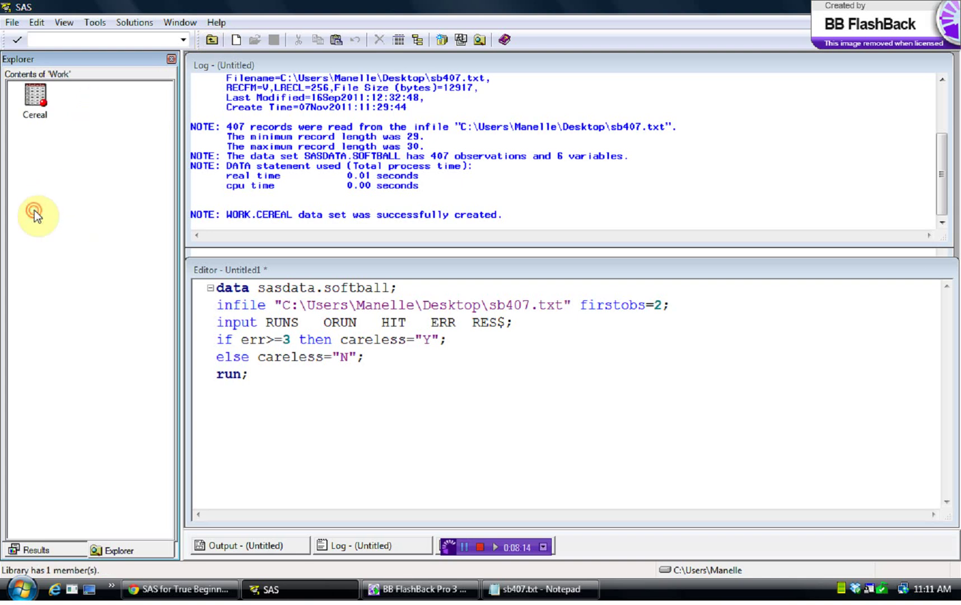
pyautogui.doubleClick(32, 99)
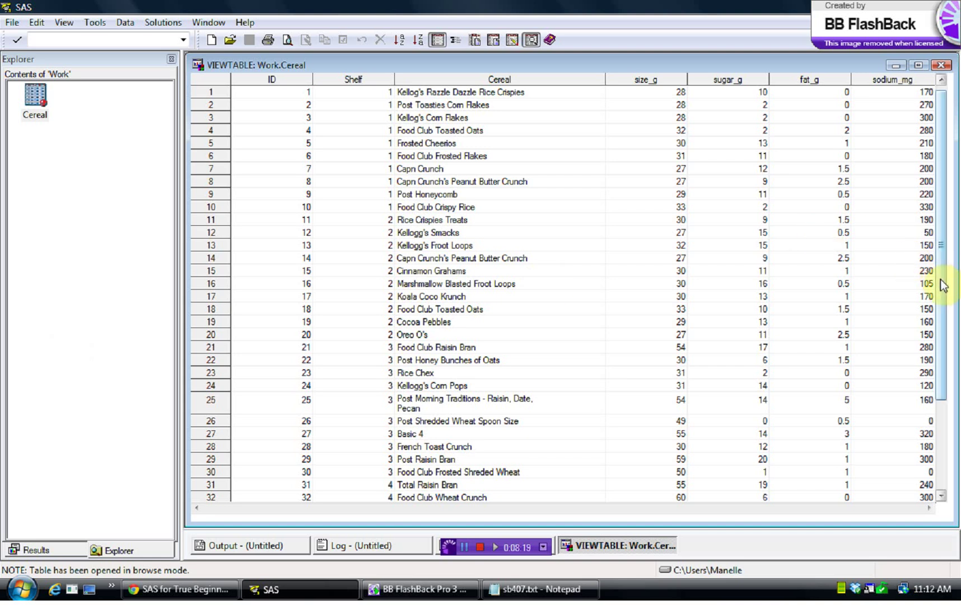
pyautogui.moveTo(940, 279)
pyautogui.mouseDown()
pyautogui.moveTo(945, 450)
pyautogui.moveTo(943, 232)
pyautogui.moveTo(957, 424)
pyautogui.moveTo(939, 294)
pyautogui.moveTo(945, 439)
pyautogui.moveTo(946, 281)
pyautogui.mouseUp()
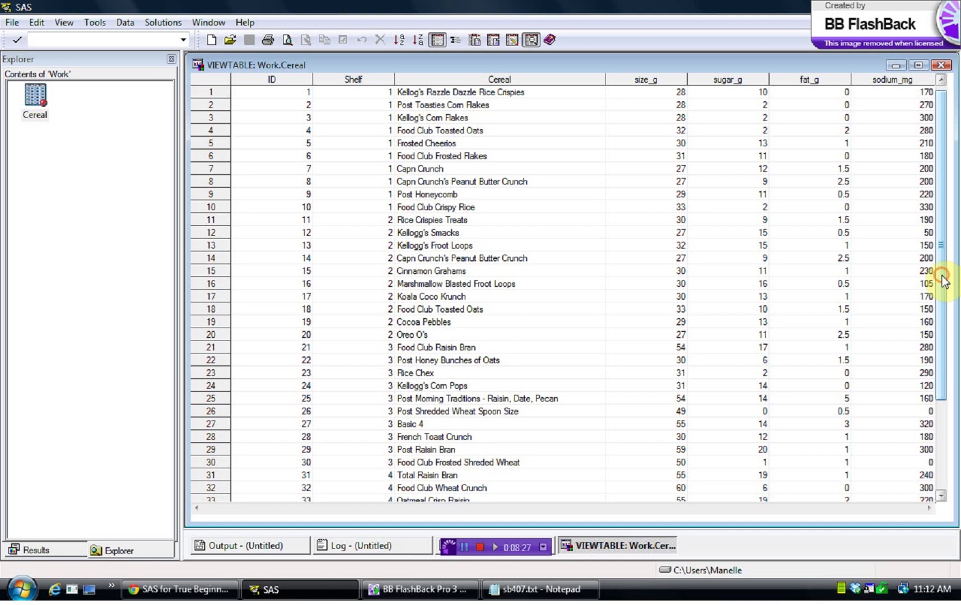
# - Close the table, write 'data sasdata.cereal; set cereal; run;' below the softball step, and submit it
pyautogui.click(943, 66)
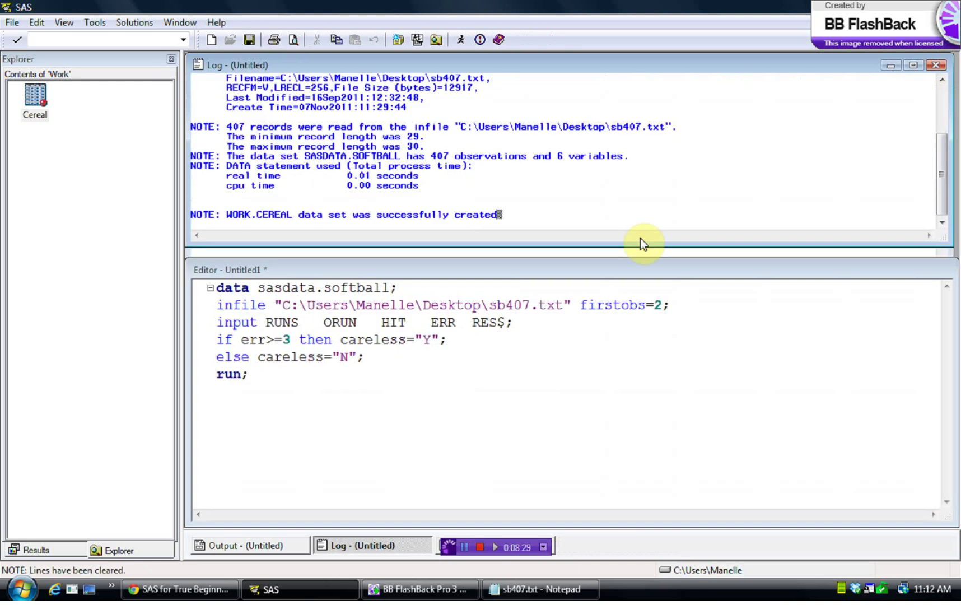
pyautogui.click(262, 372)
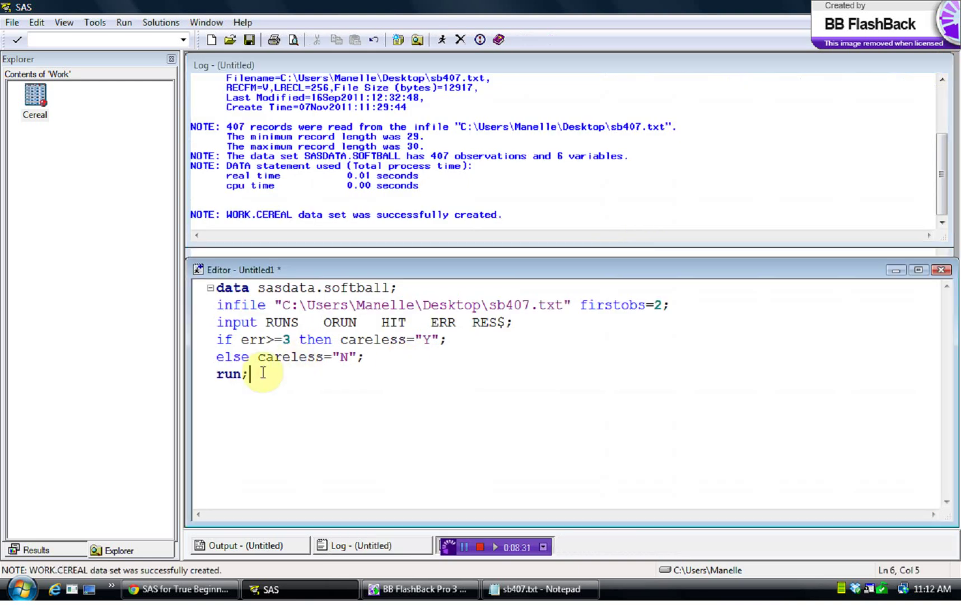
pyautogui.press('Return')
pyautogui.press('Return')
pyautogui.write('data')
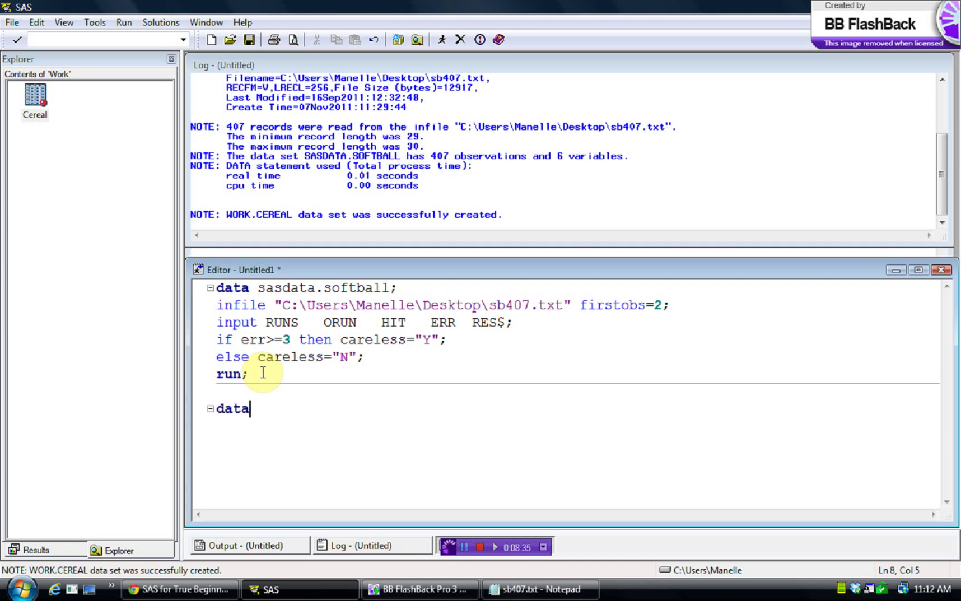
pyautogui.write(' sasdat')
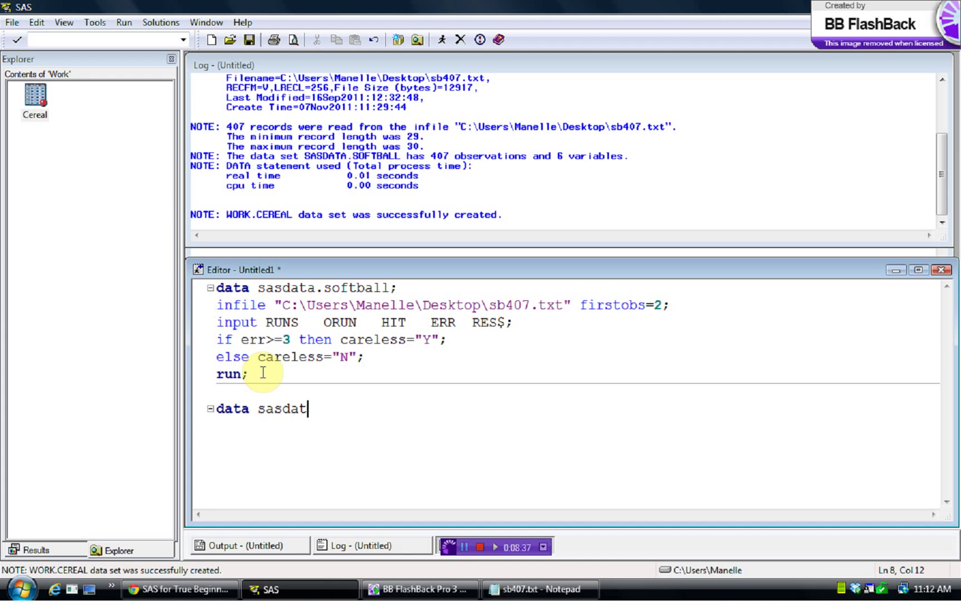
pyautogui.write('a.cereal;')
pyautogui.press('Return')
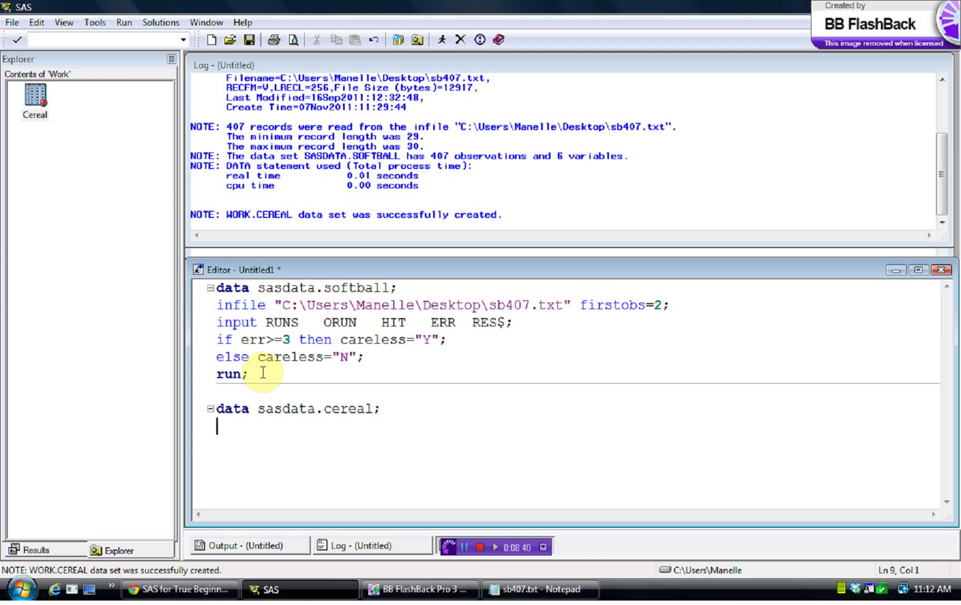
pyautogui.write('set cereal')
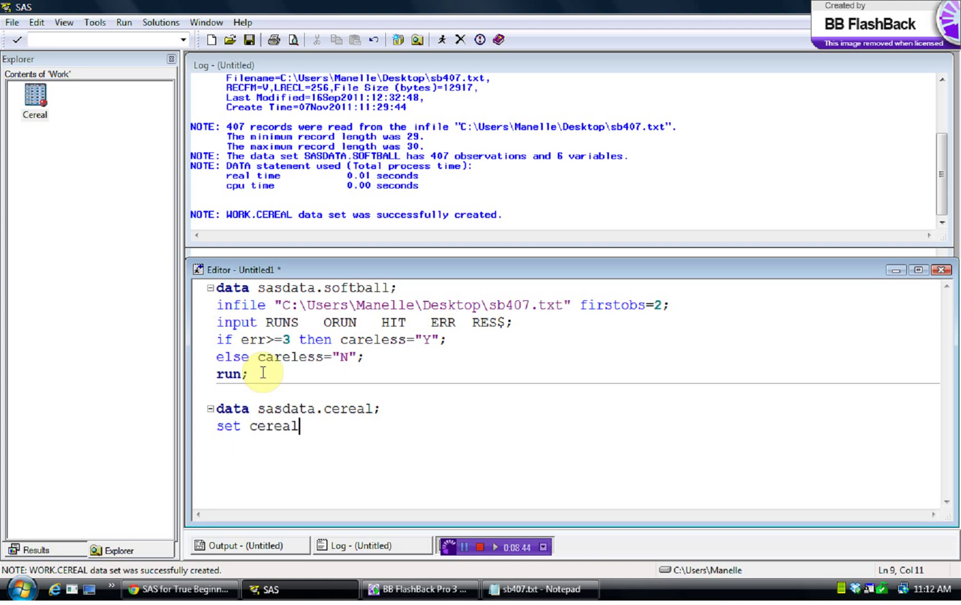
pyautogui.write(';')
pyautogui.press('Return')
pyautogui.write('run')
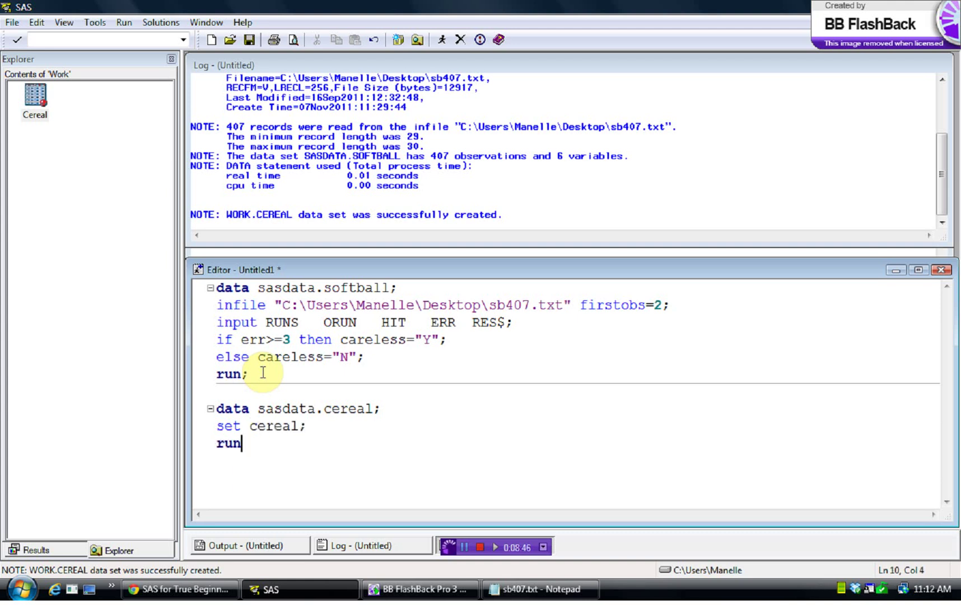
pyautogui.write(';')
pyautogui.moveTo(250, 444); pyautogui.dragTo(217, 406)
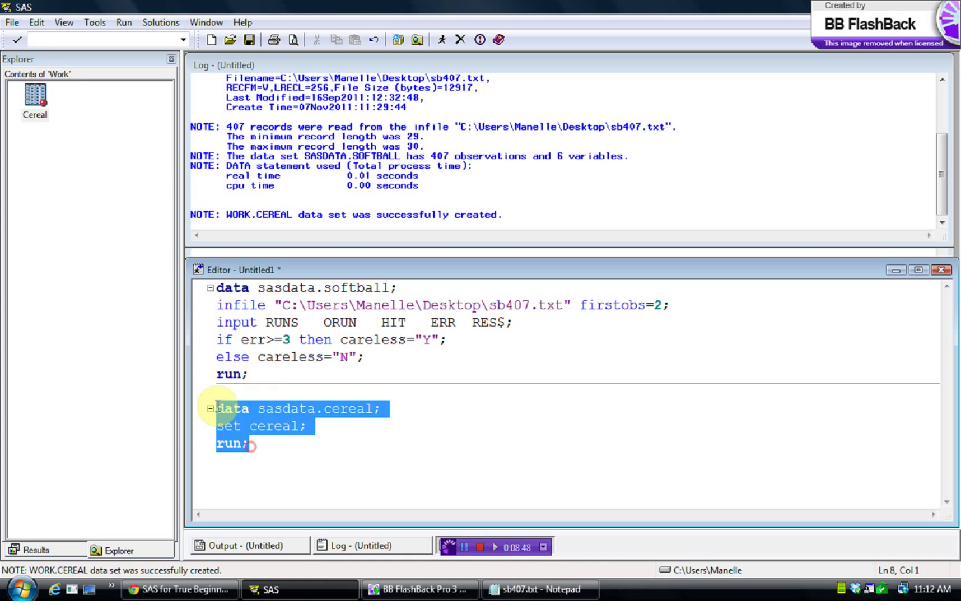
pyautogui.click(442, 40)
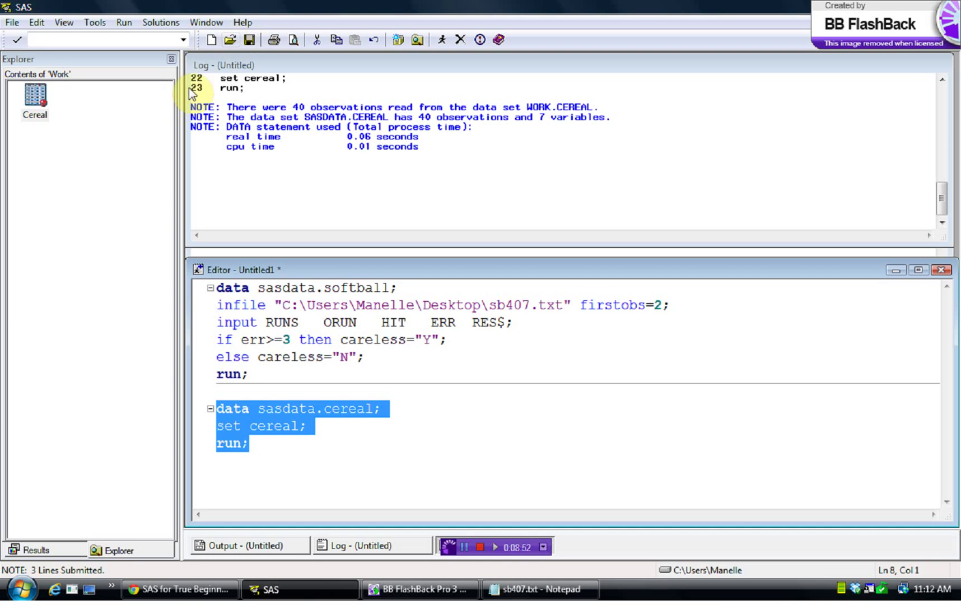
# - Select the set cereal; line in the Editor and browse the Run menu without choosing anything
pyautogui.click(123, 550)
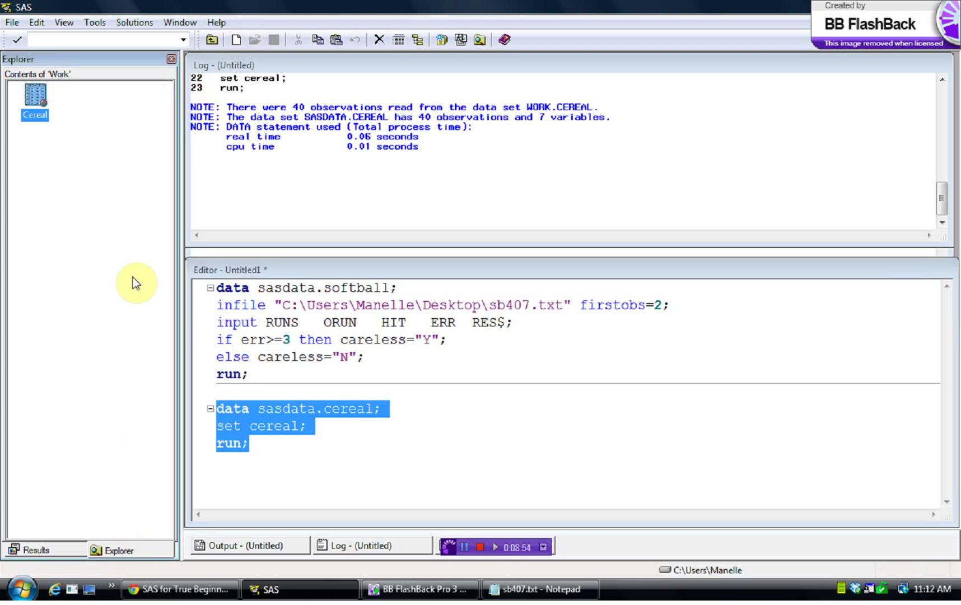
pyautogui.click(295, 403)
pyautogui.moveTo(390, 407); pyautogui.dragTo(307, 423)
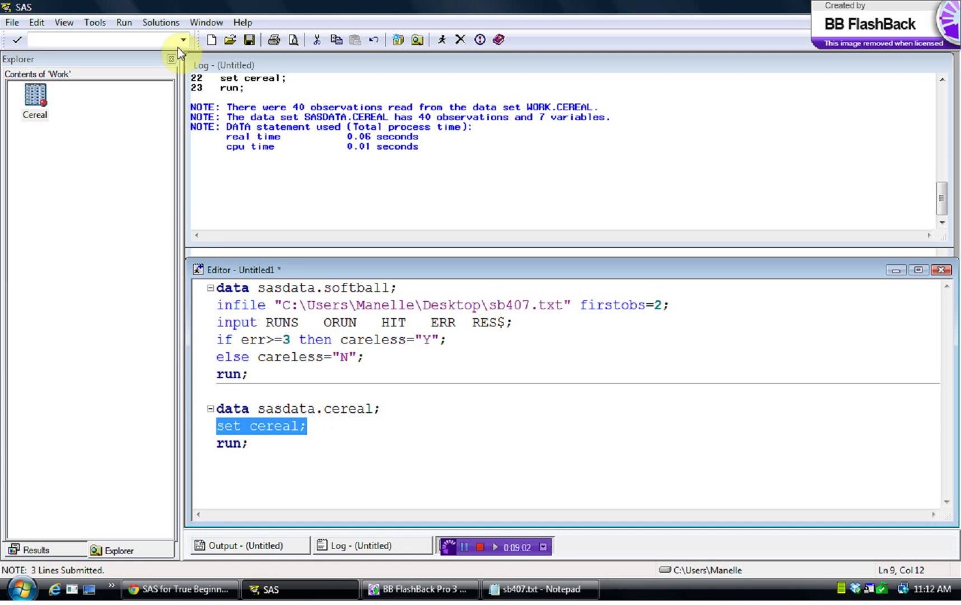
pyautogui.click(122, 24)
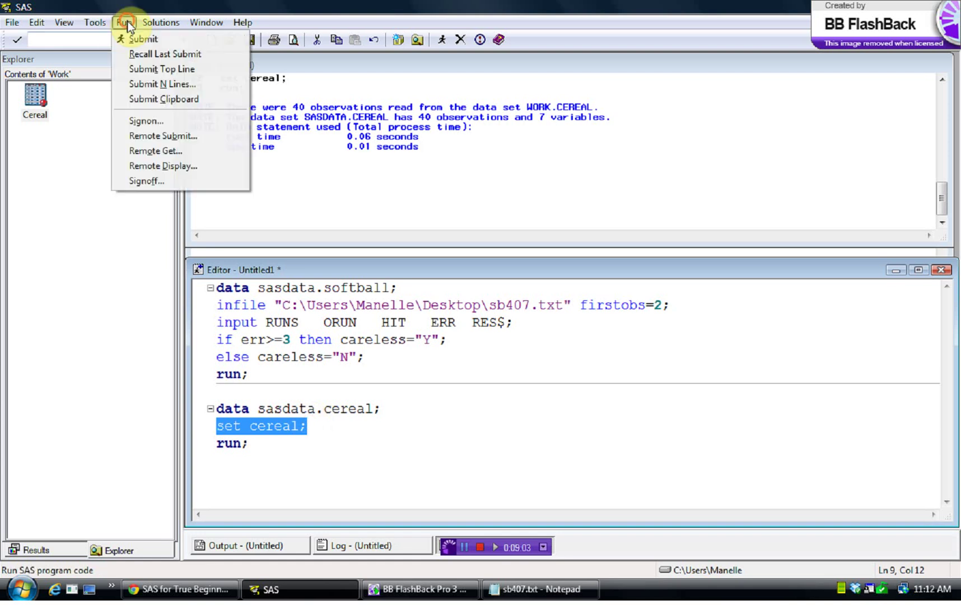
pyautogui.click(162, 23)
# - Open the Sasdata library, view its Cereal table, and close the table view
pyautogui.click(127, 551)
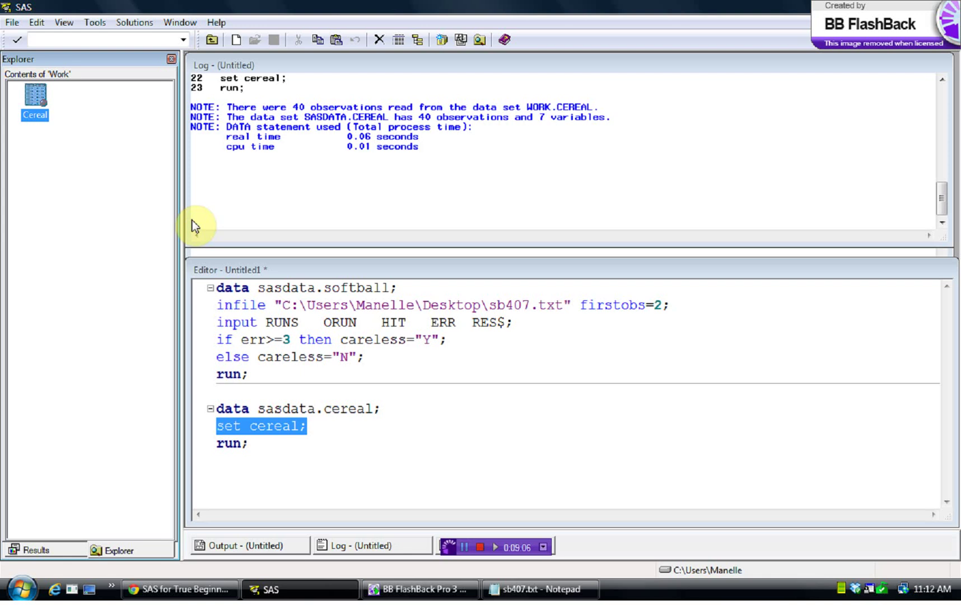
pyautogui.click(212, 39)
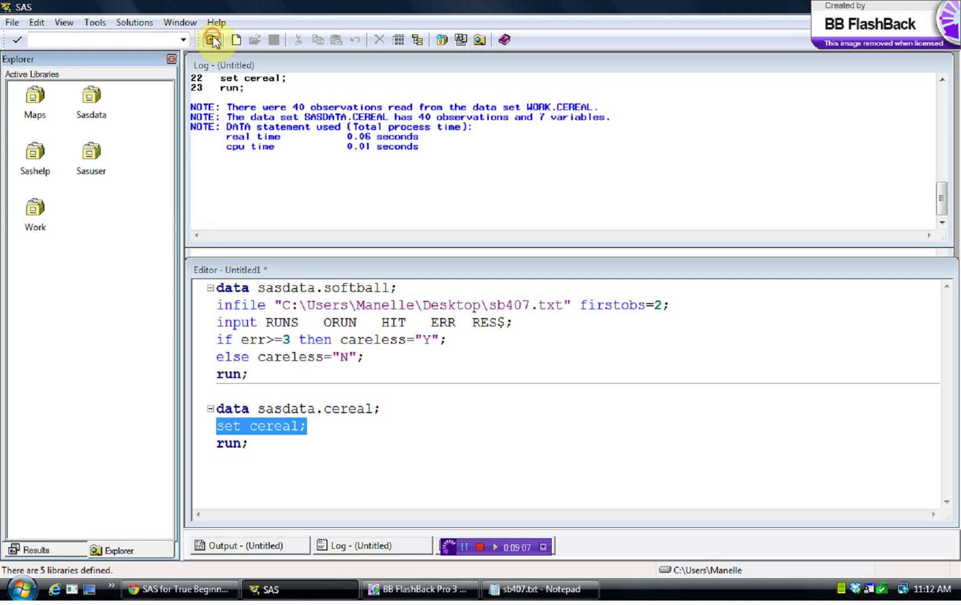
pyautogui.doubleClick(94, 106)
pyautogui.click(36, 101)
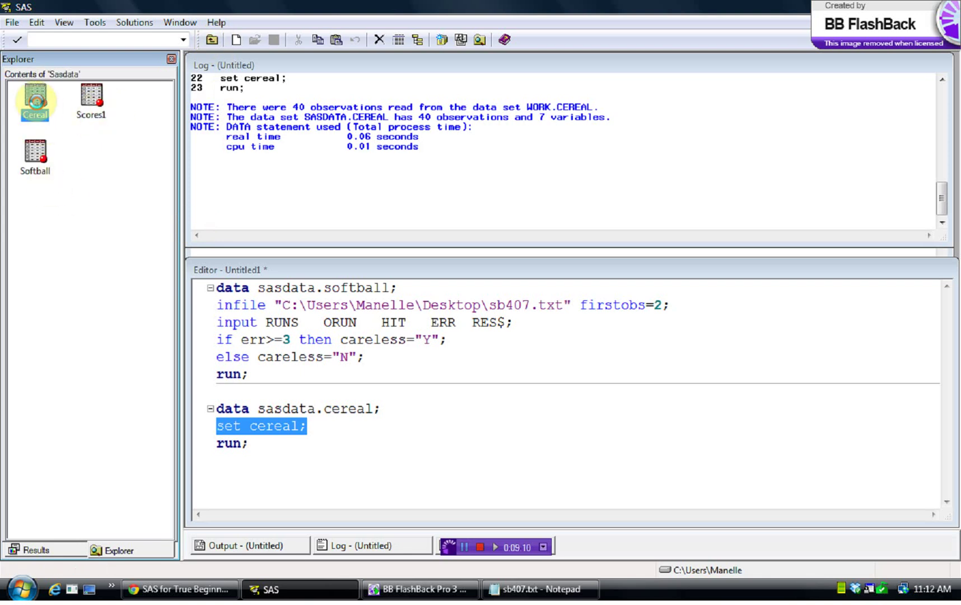
pyautogui.doubleClick(37, 103)
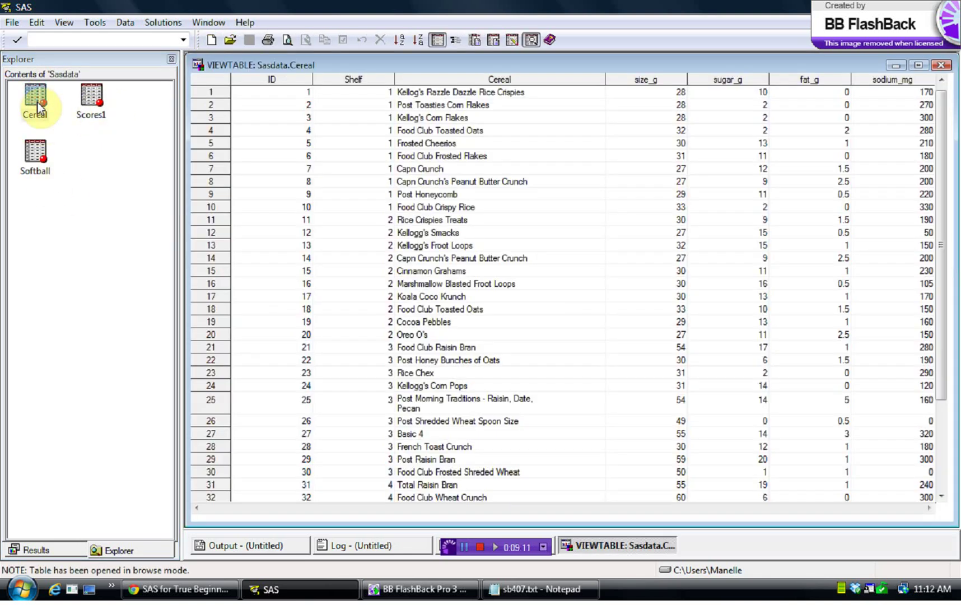
pyautogui.click(941, 65)
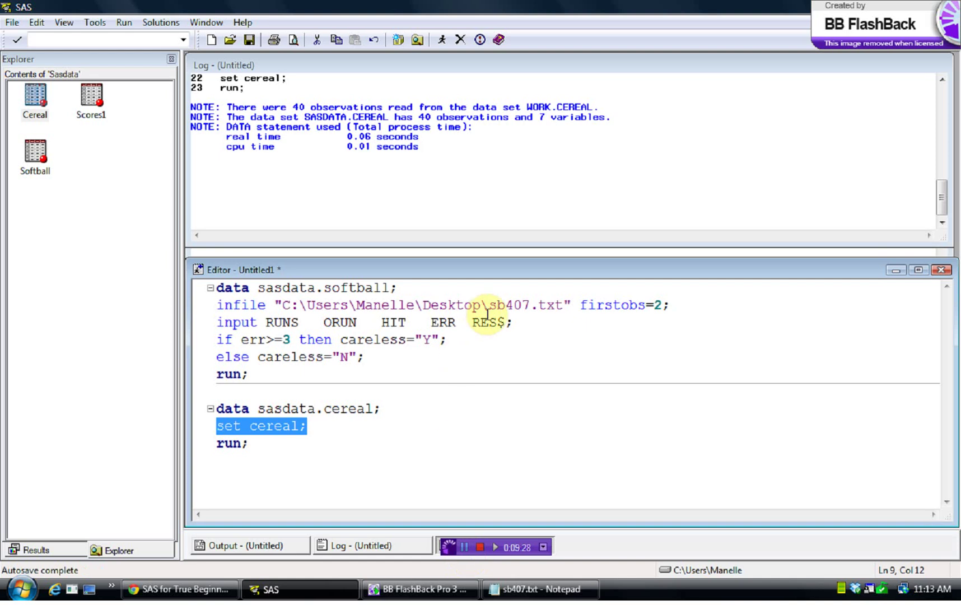
pyautogui.click(565, 304)
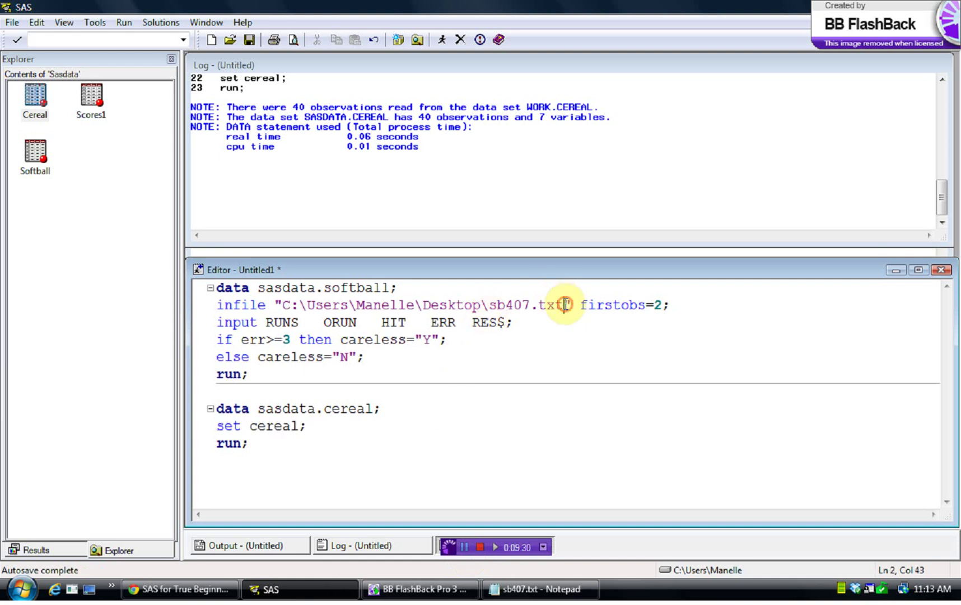